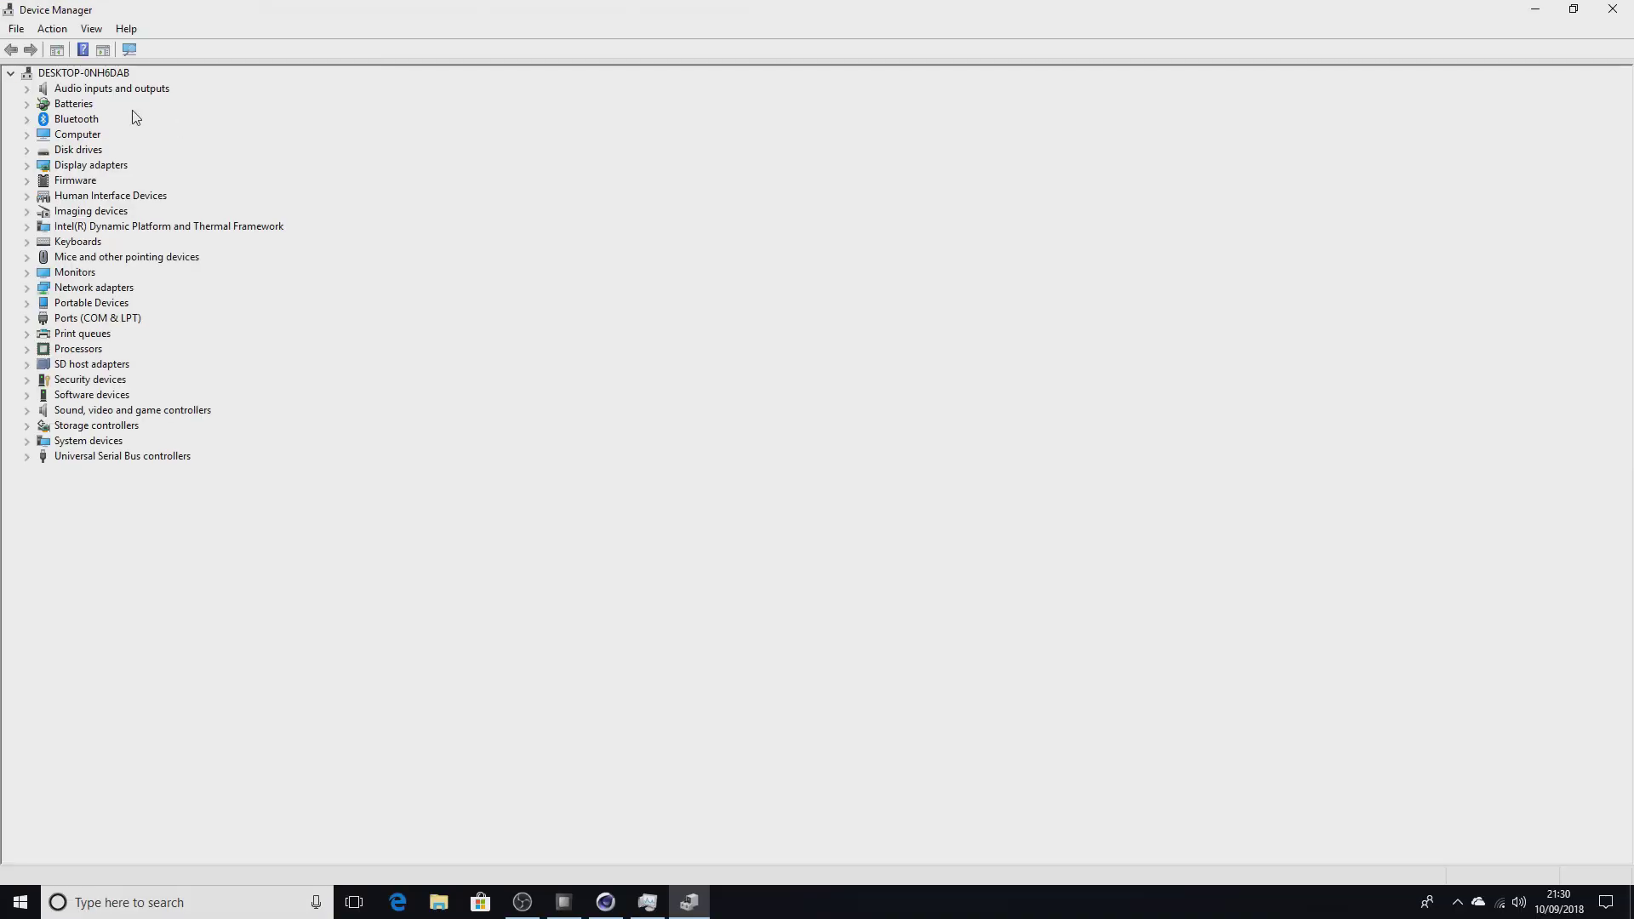
Inspect the devices listed under Audio inputs and outputs, Batteries, Bluetooth and Computer.
click(26, 88)
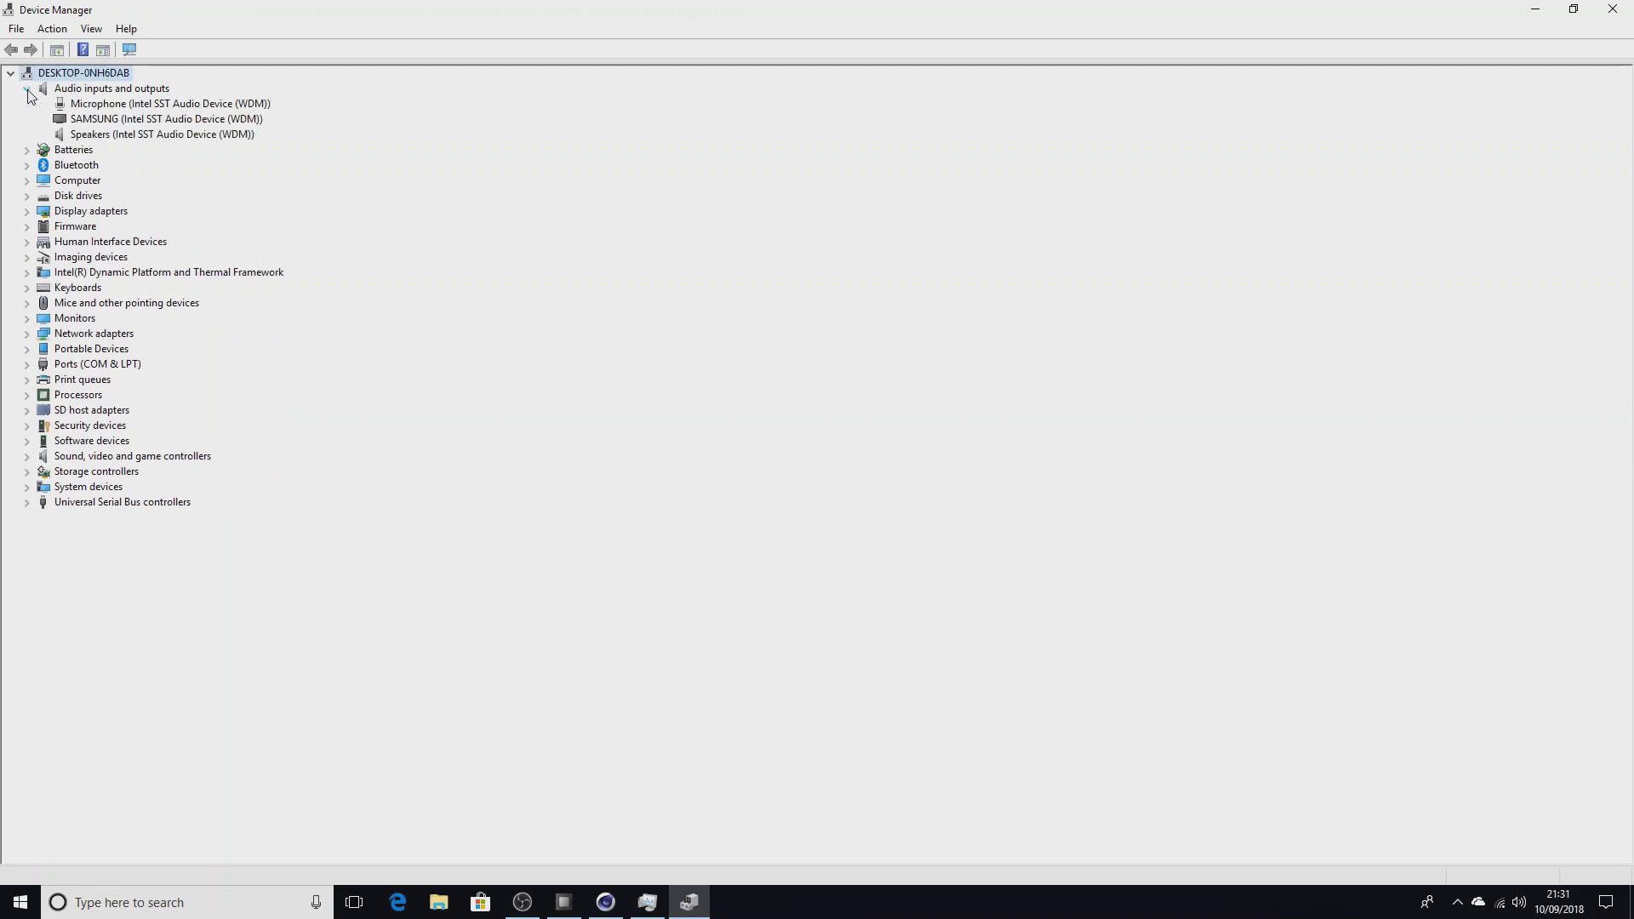
click(100, 105)
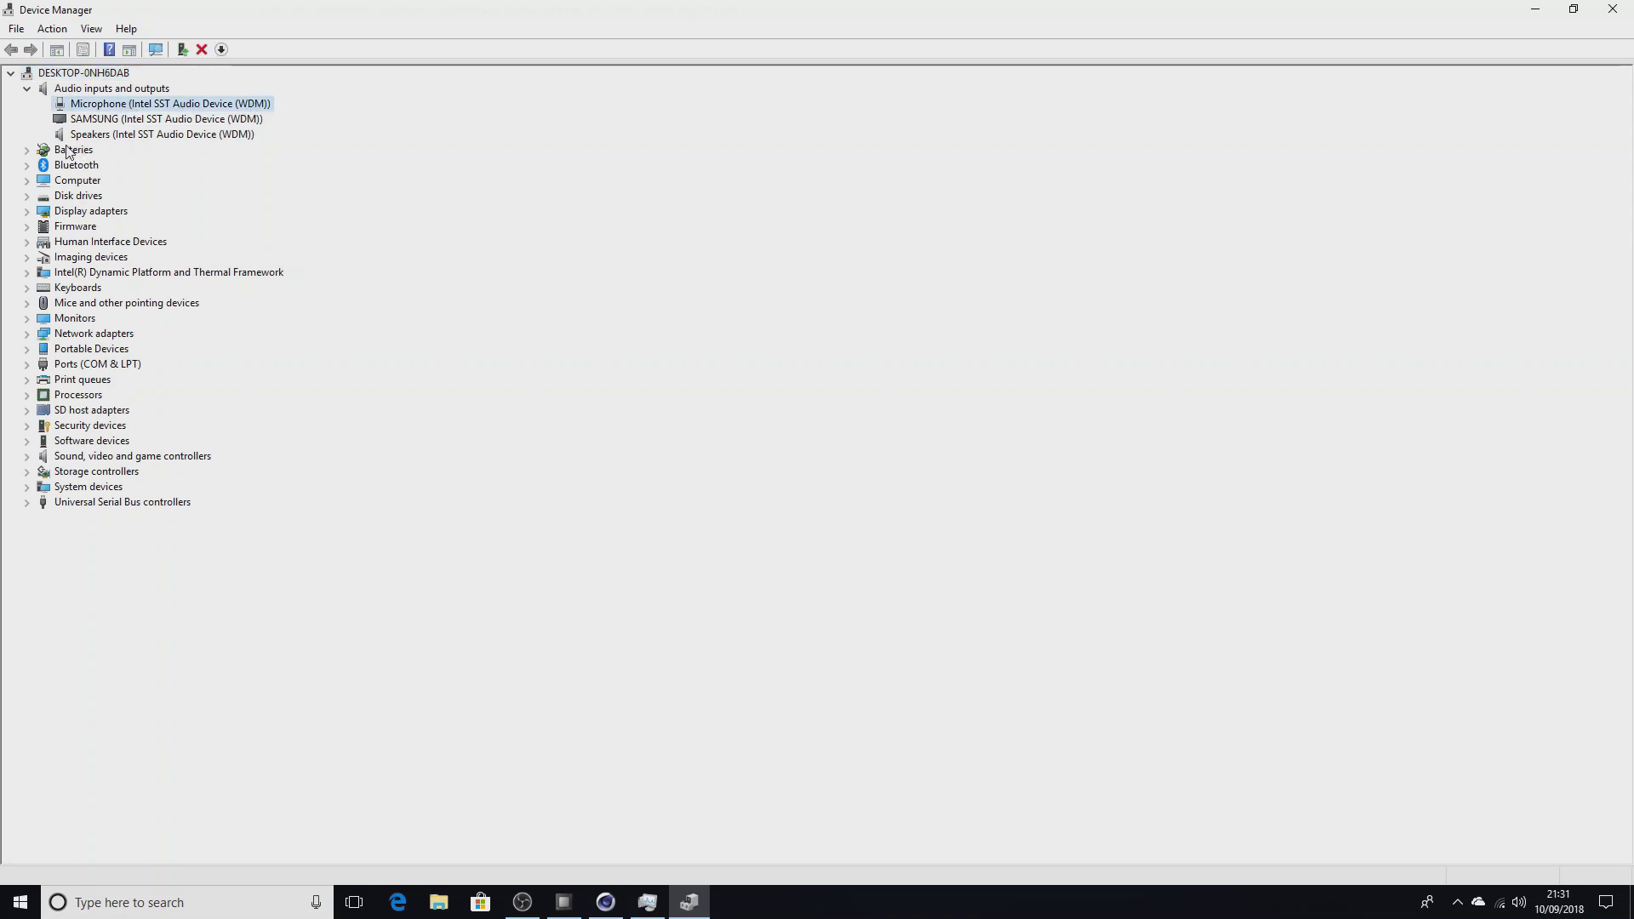
click(27, 150)
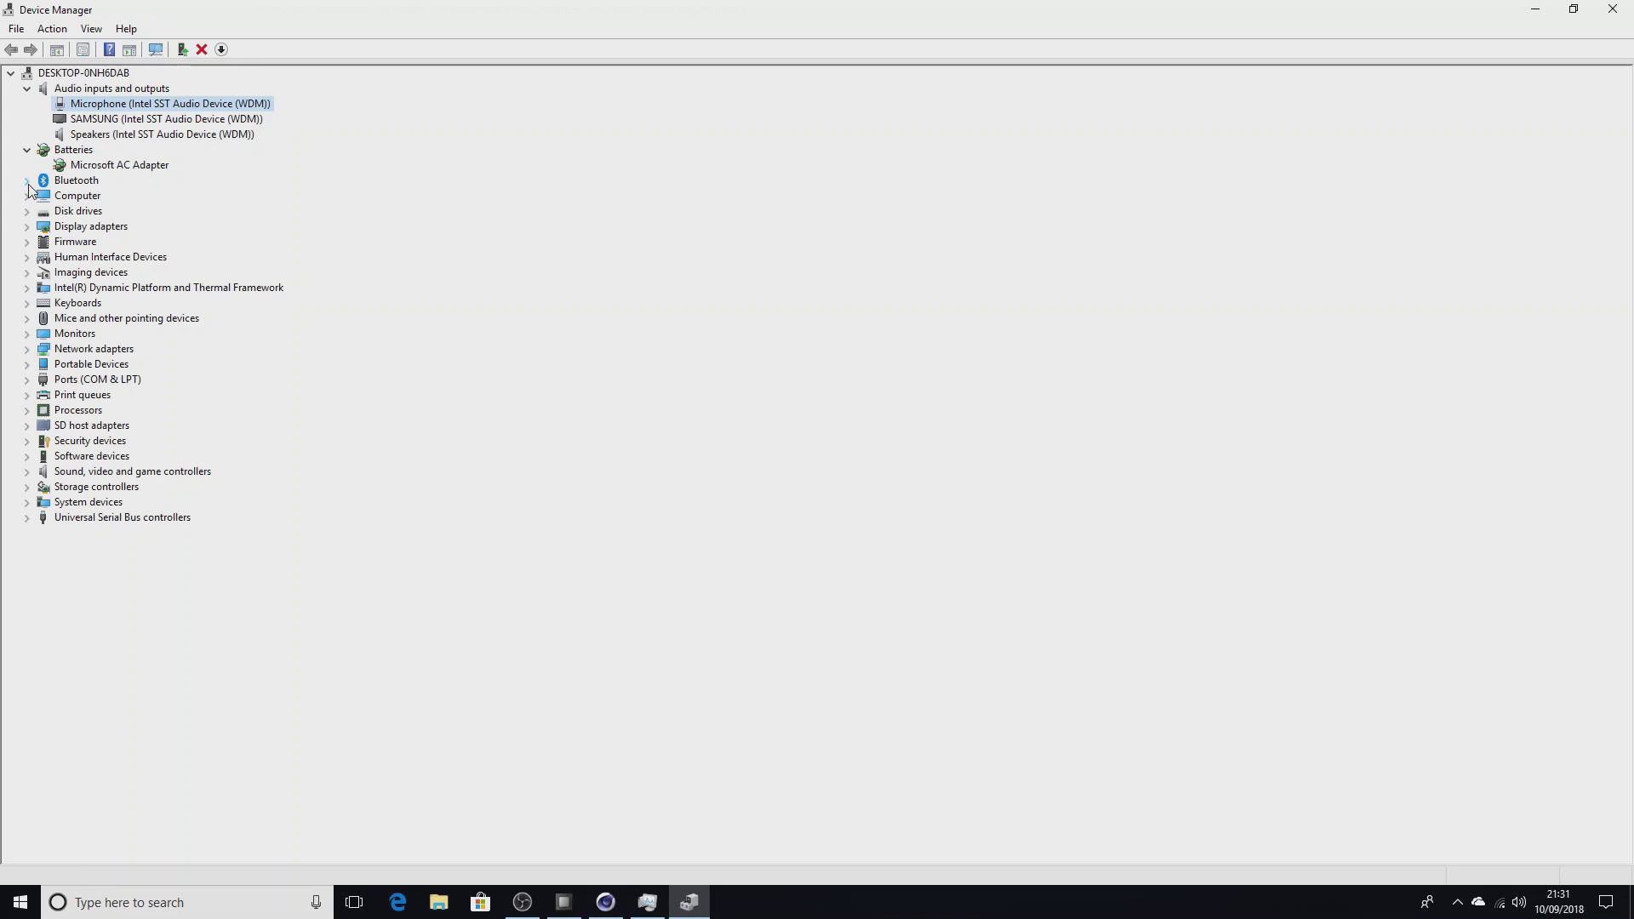
click(26, 181)
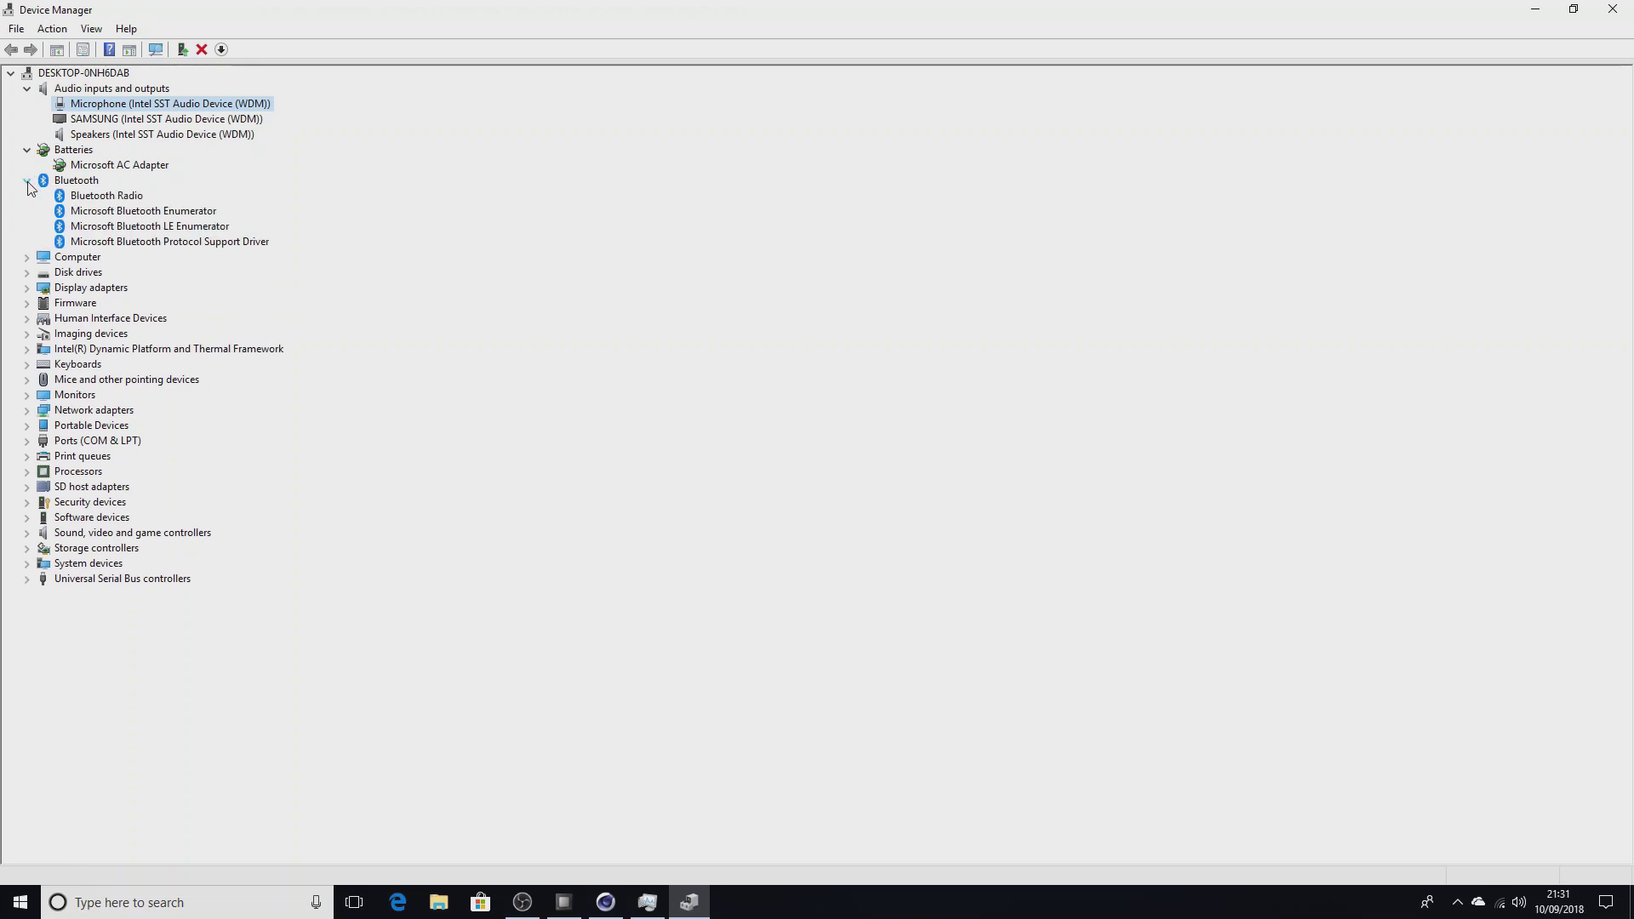
click(26, 258)
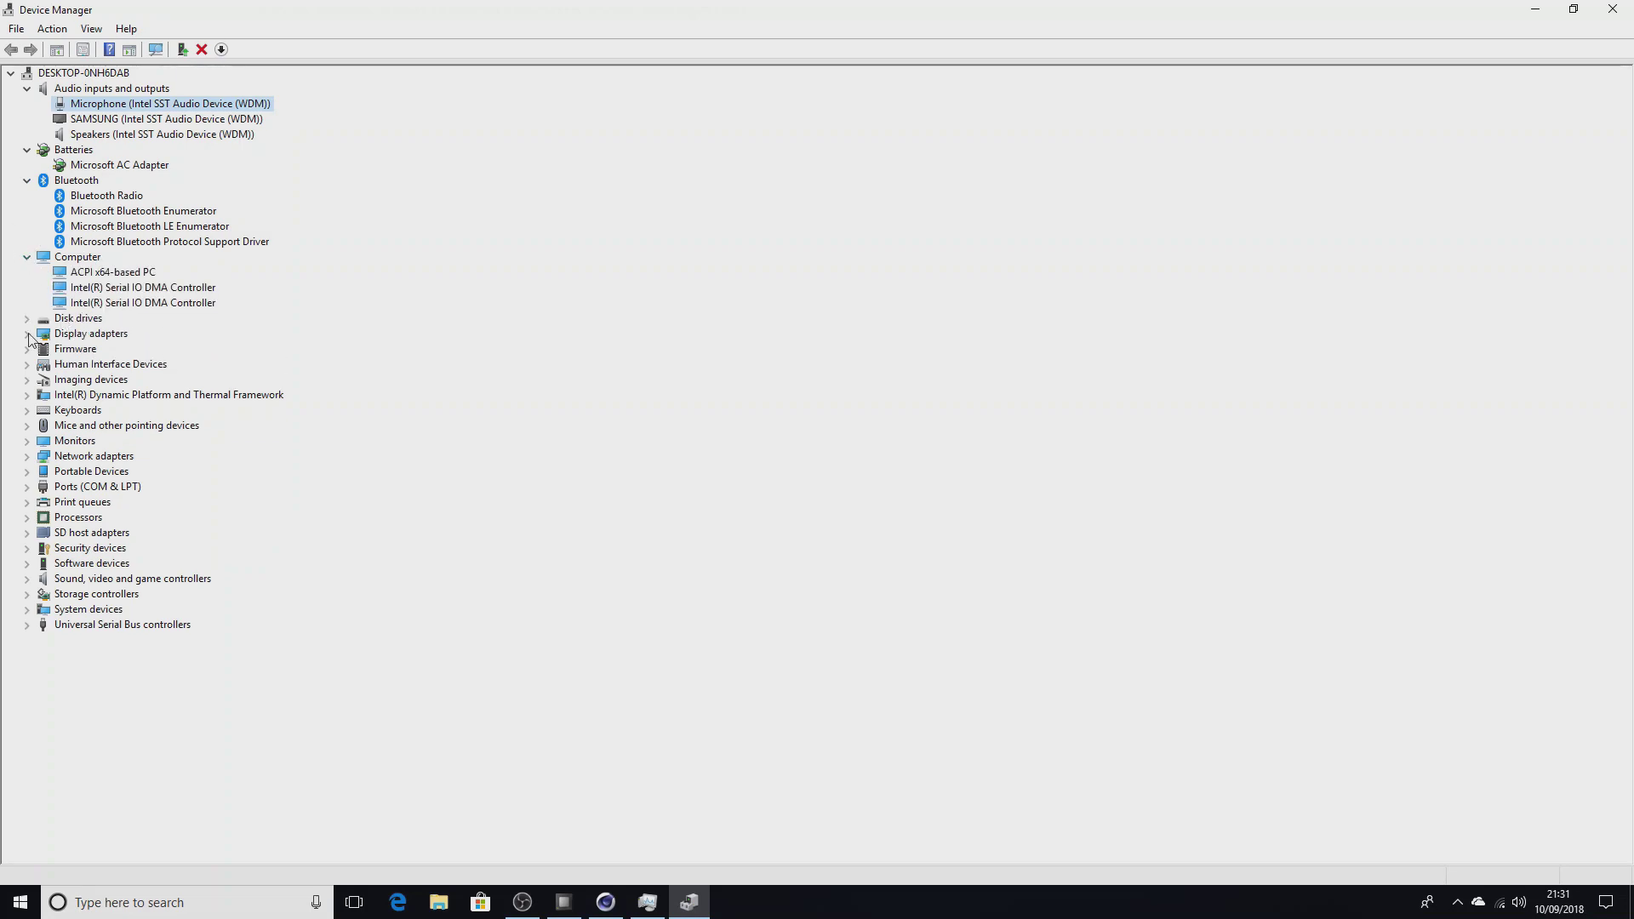
Review the SanDisk DF4064 disk drive's properties, covering its policies, volumes, driver, details and events, and close them.
click(27, 319)
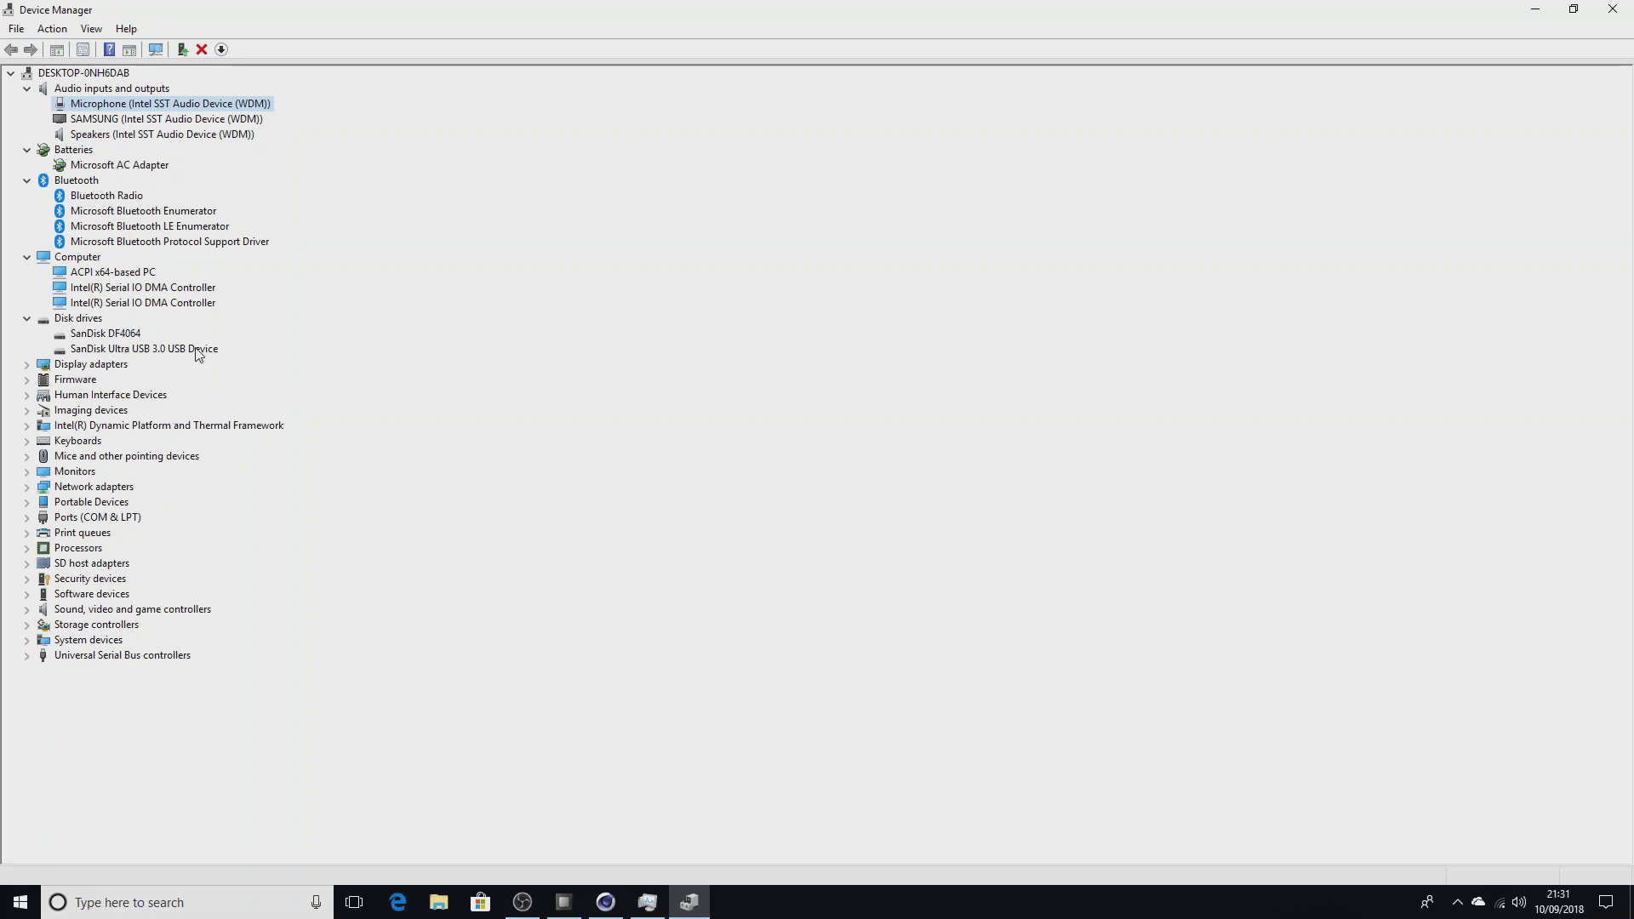
click(86, 336)
right_click(85, 336)
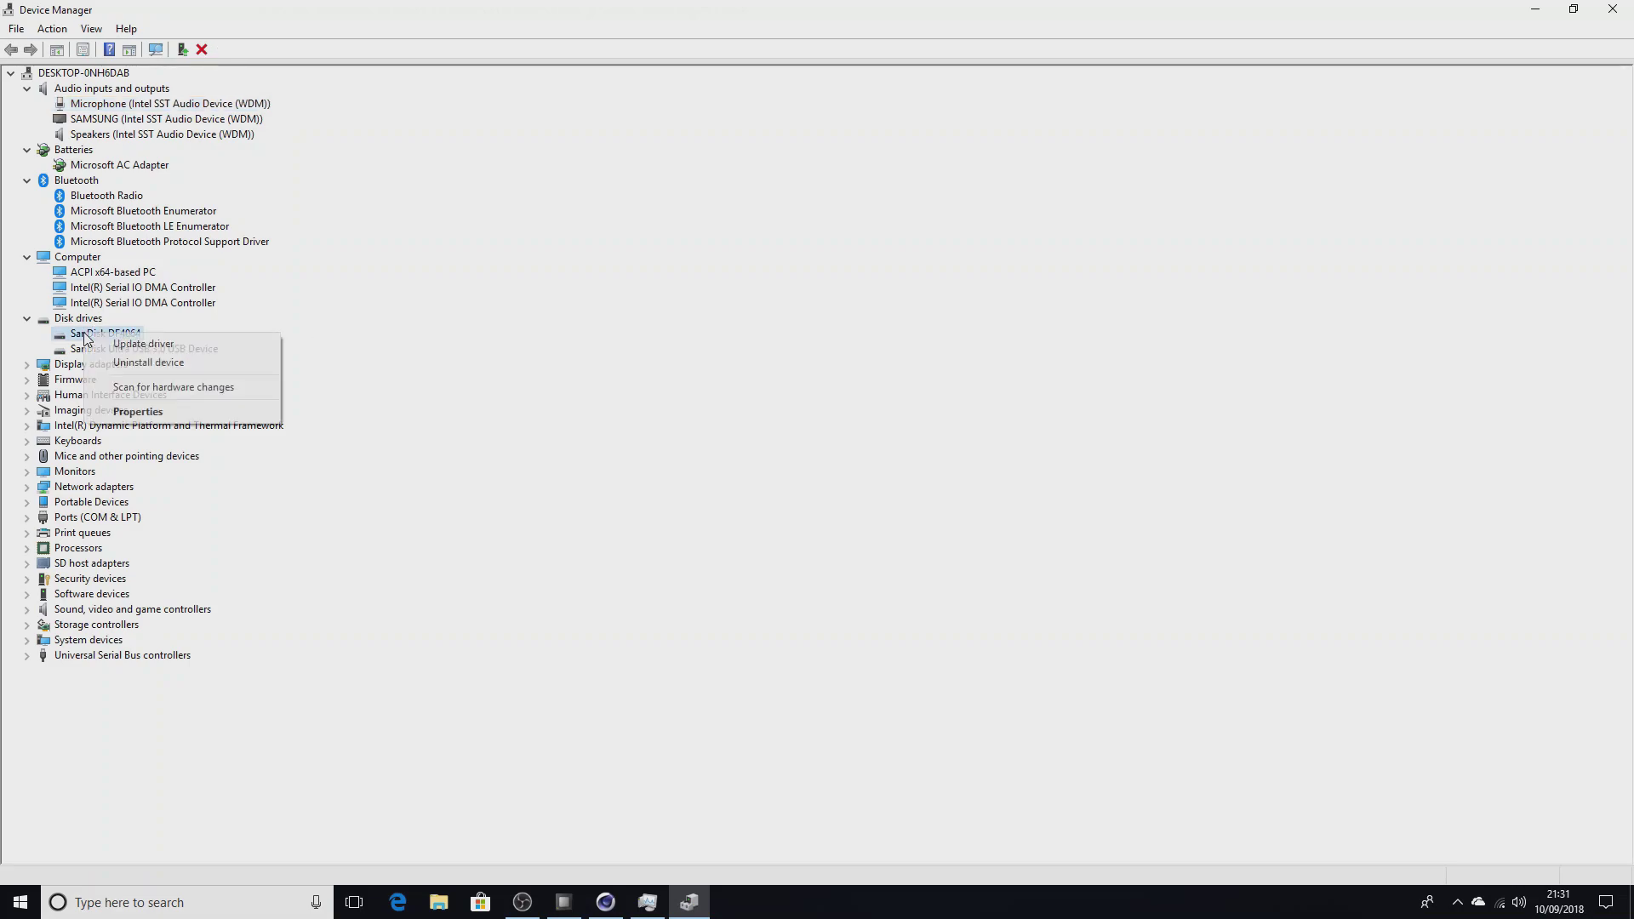
click(163, 421)
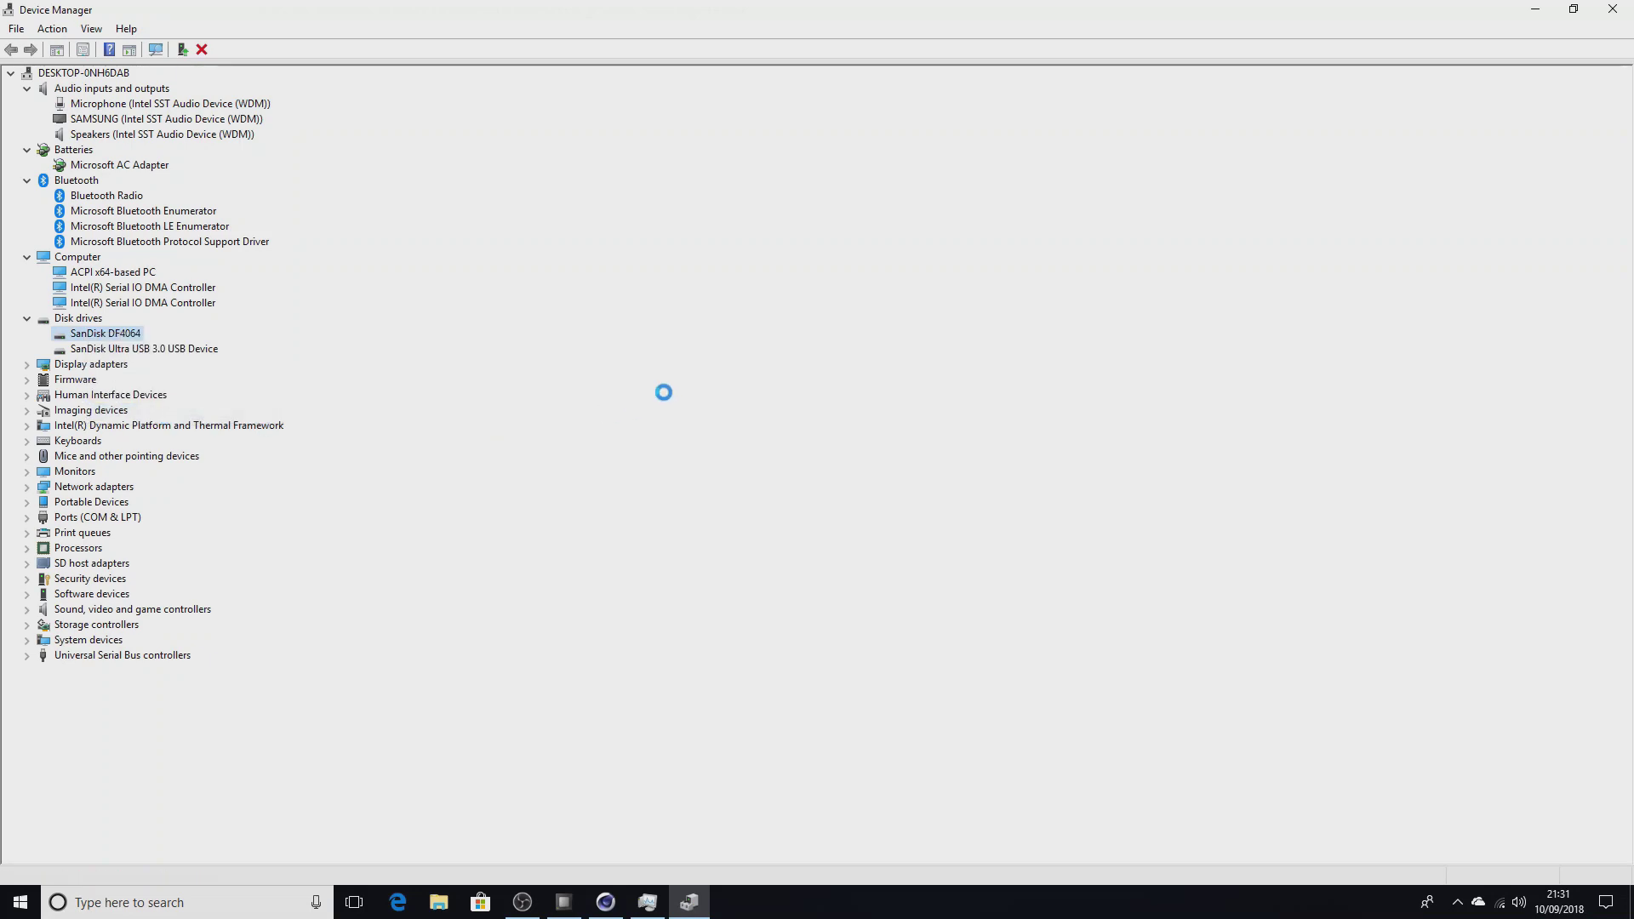
click(725, 290)
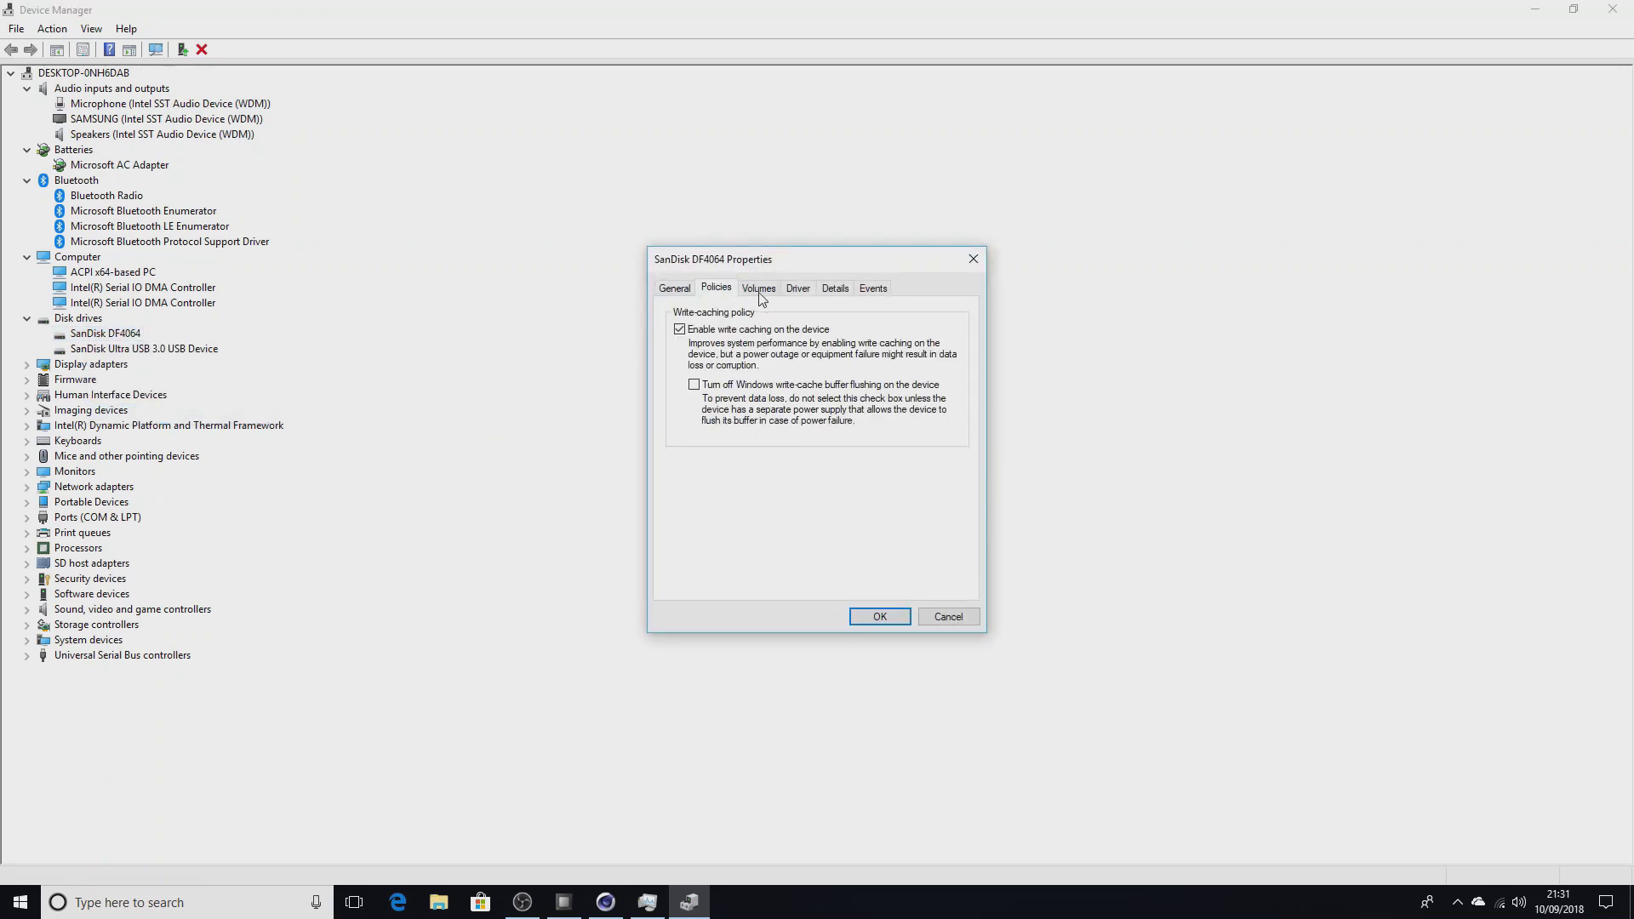
click(766, 291)
click(807, 292)
click(835, 289)
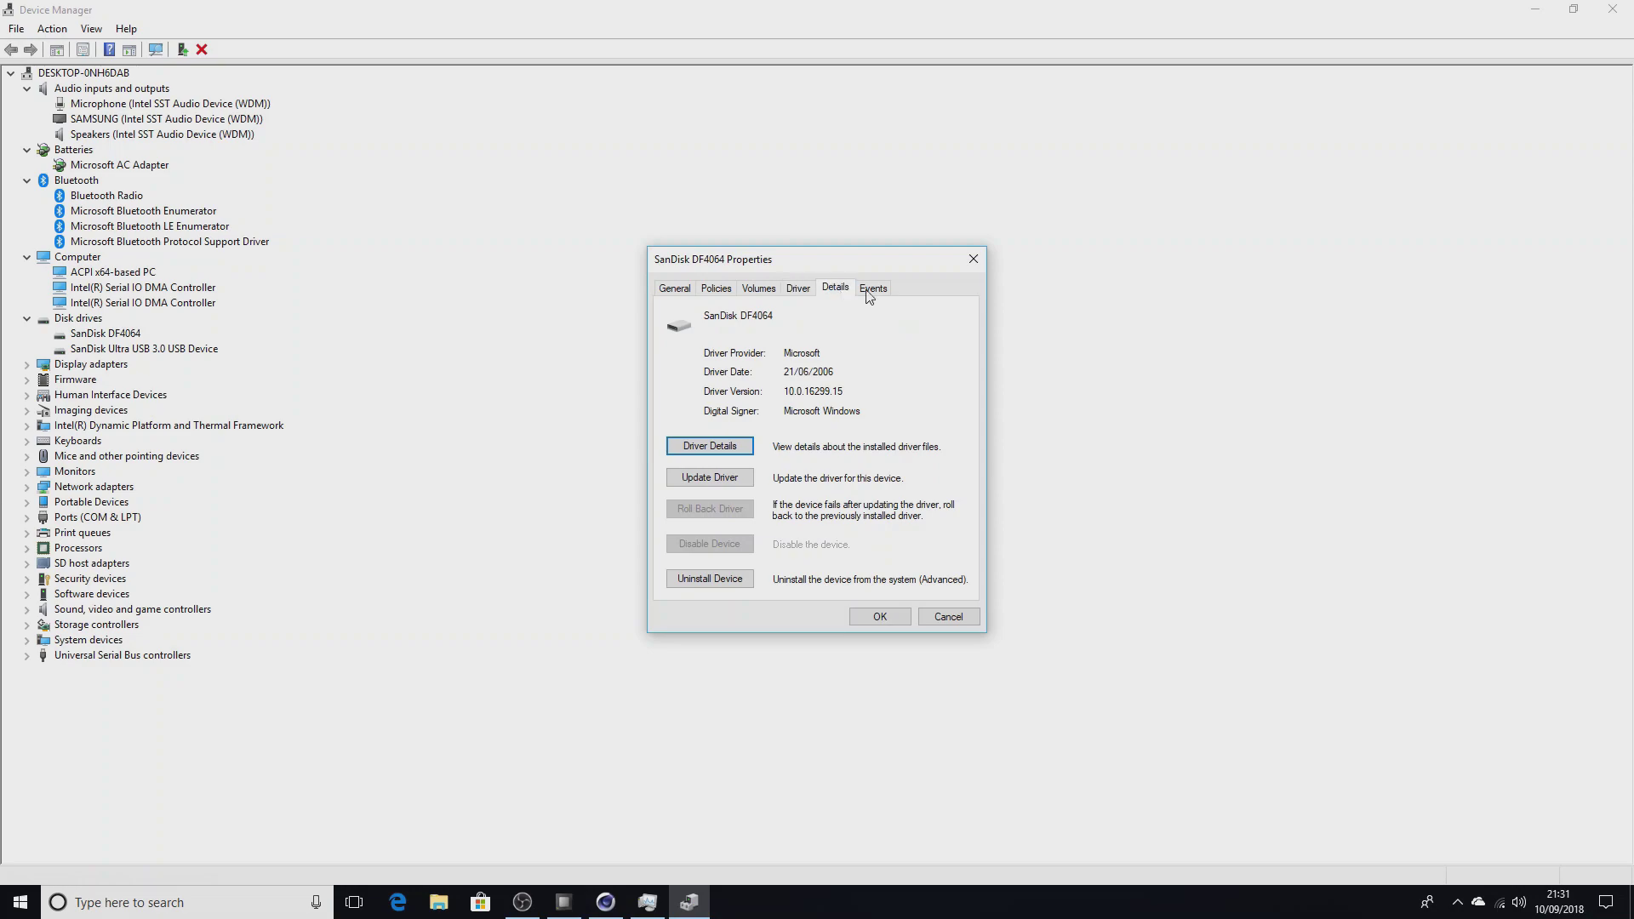
click(873, 289)
click(980, 259)
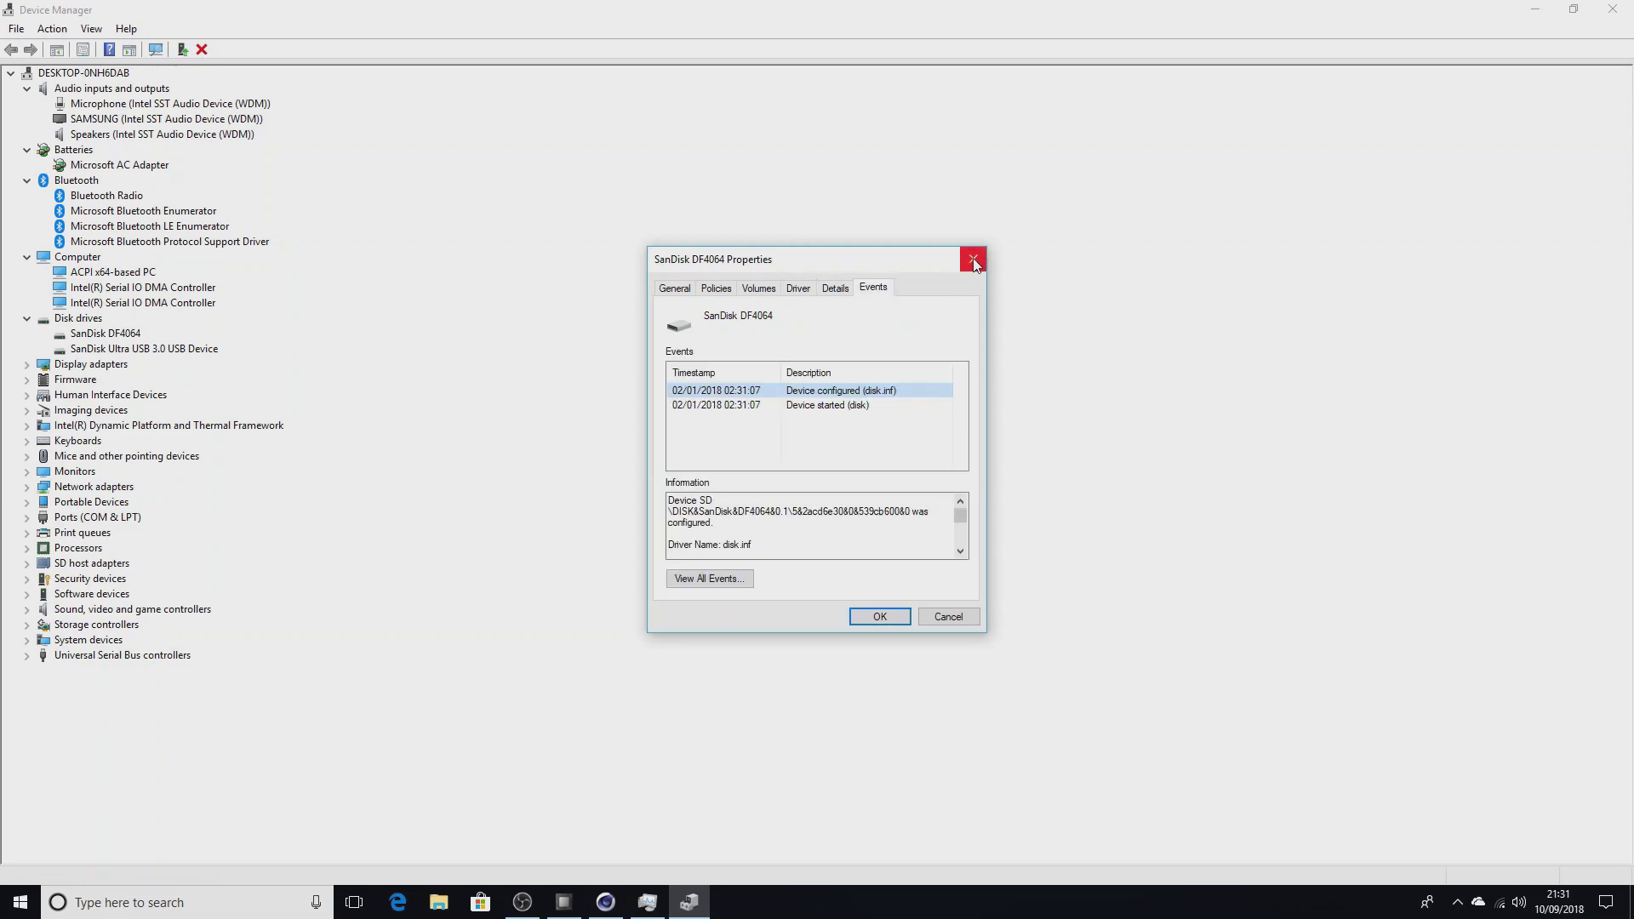
Review the Intel(R) HD Graphics display adapter's properties, covering its driver, details, events and resources, and close them.
click(26, 367)
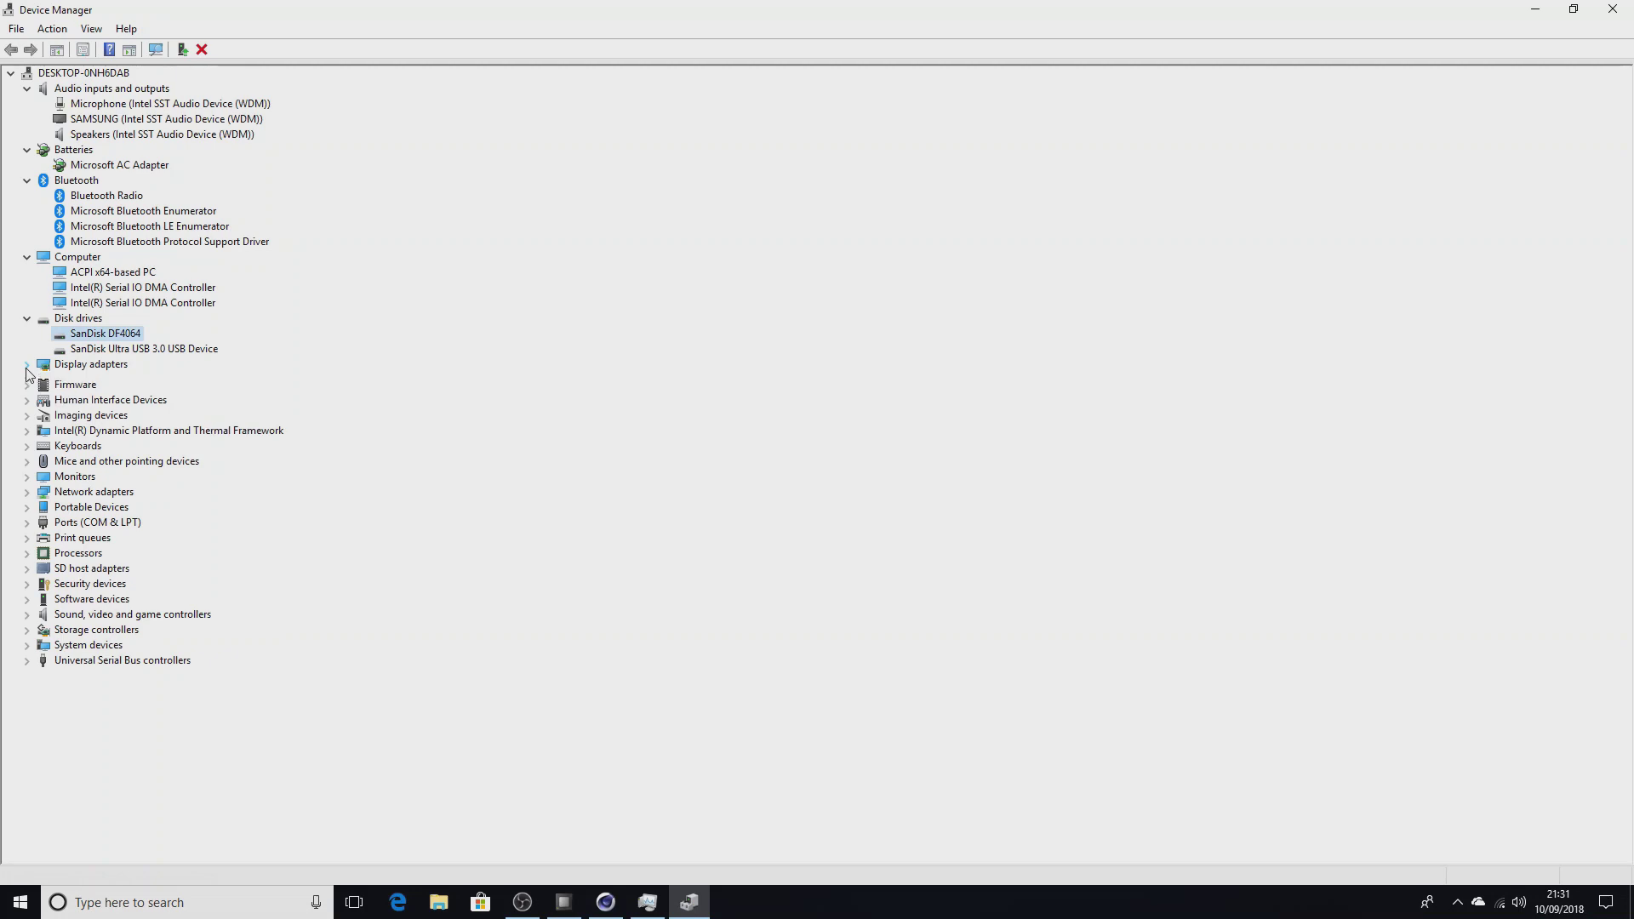
right_click(131, 387)
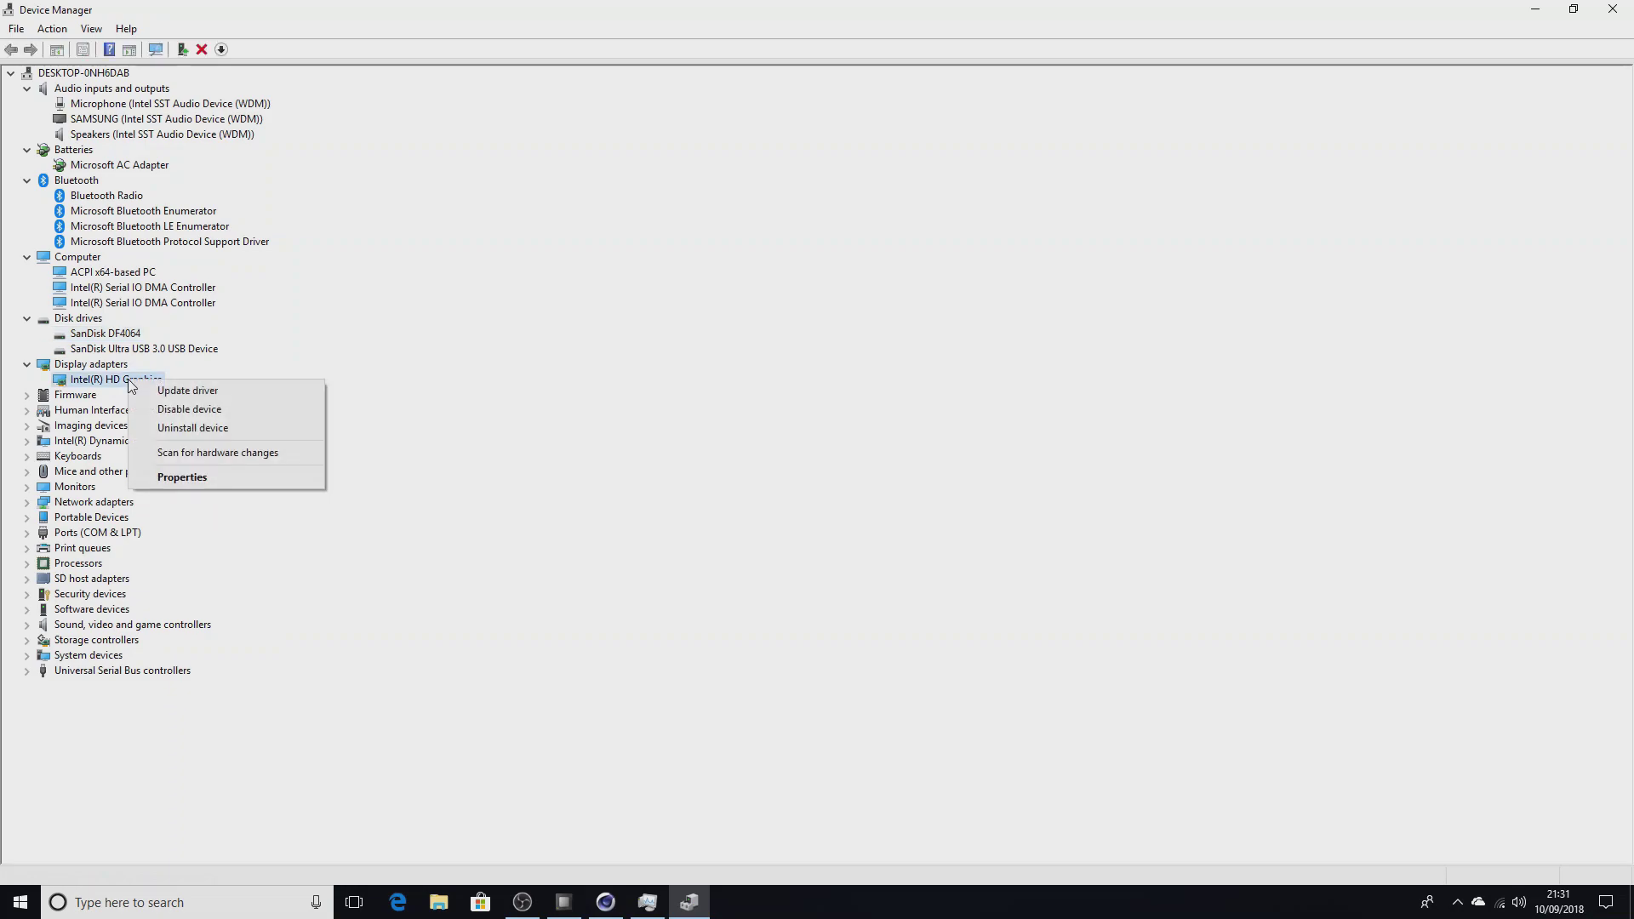
click(480, 447)
key(Return)
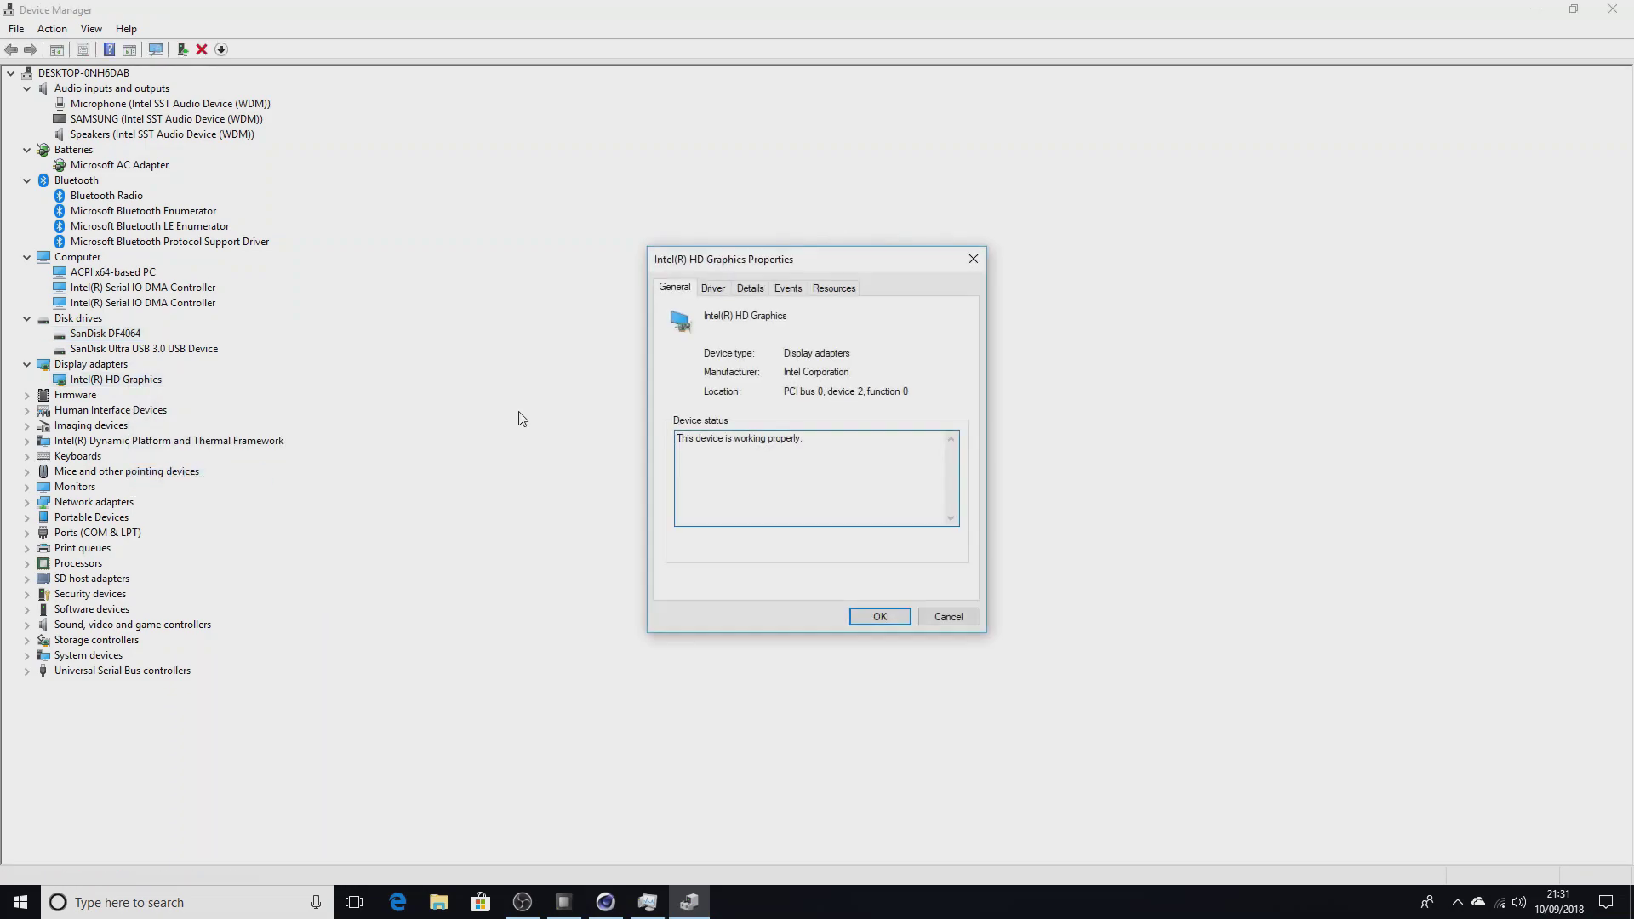
click(715, 291)
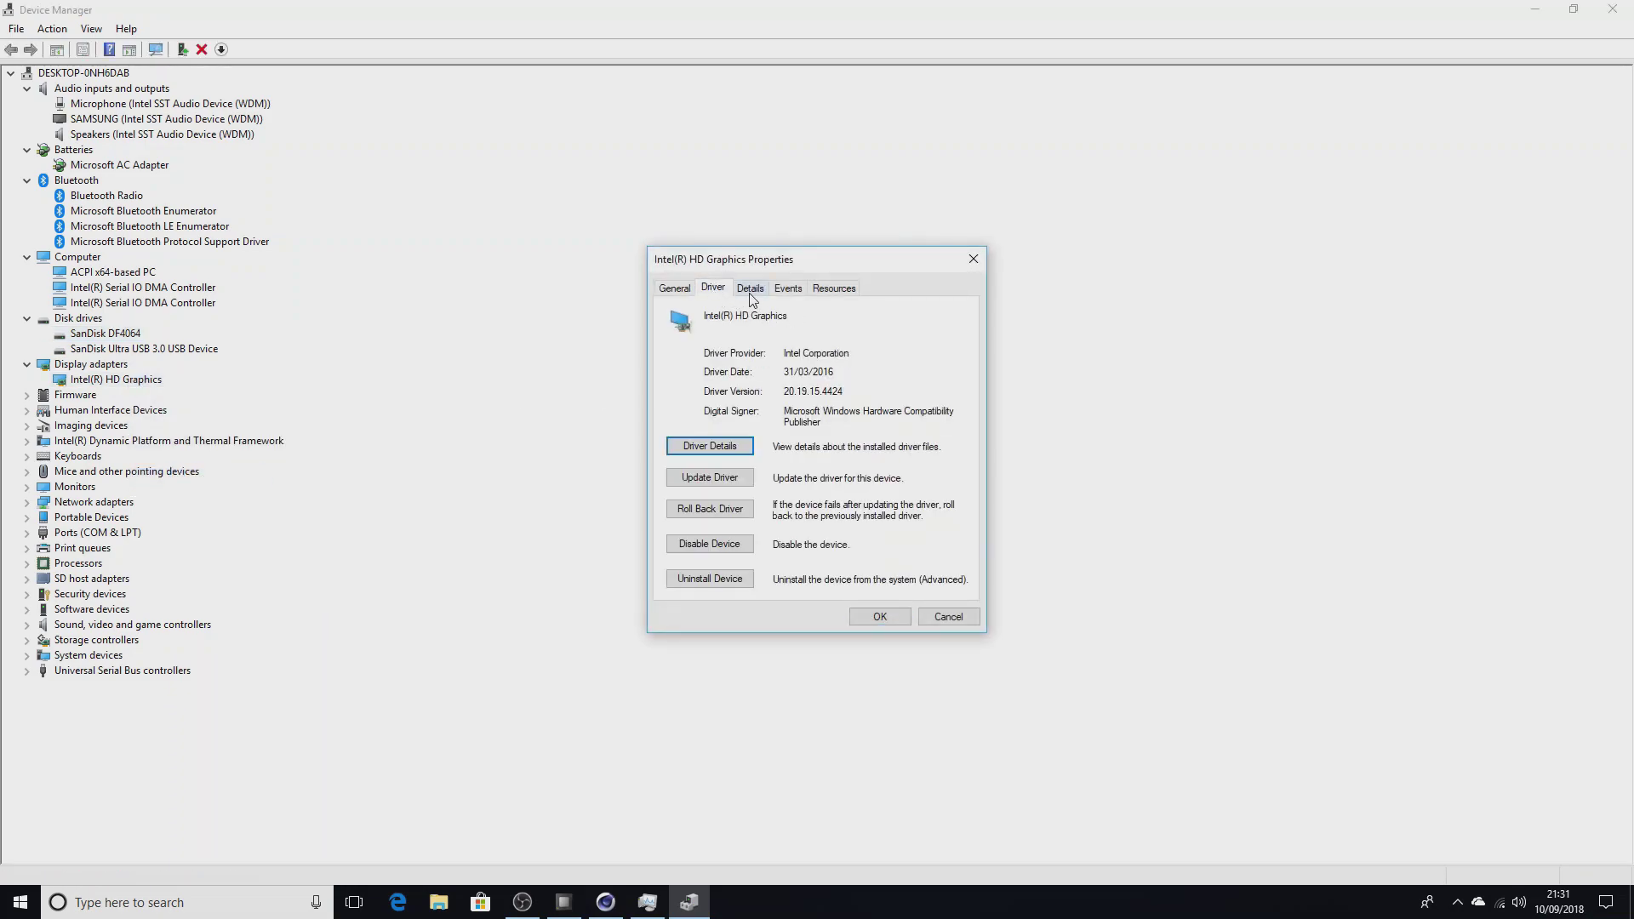
click(750, 291)
click(788, 291)
click(833, 293)
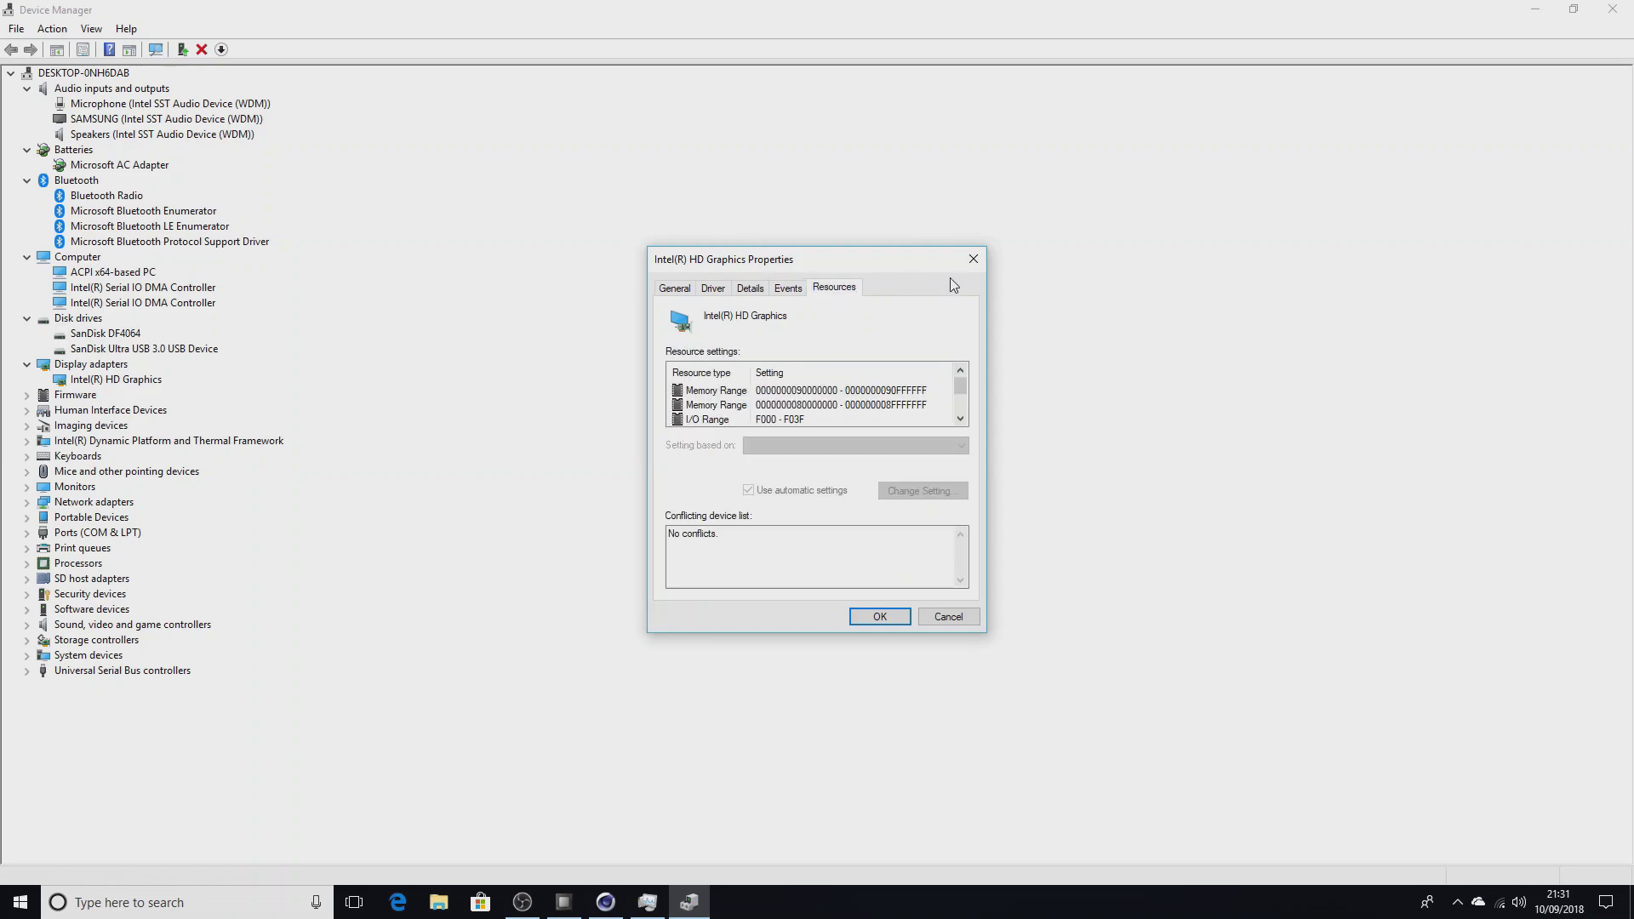
click(973, 259)
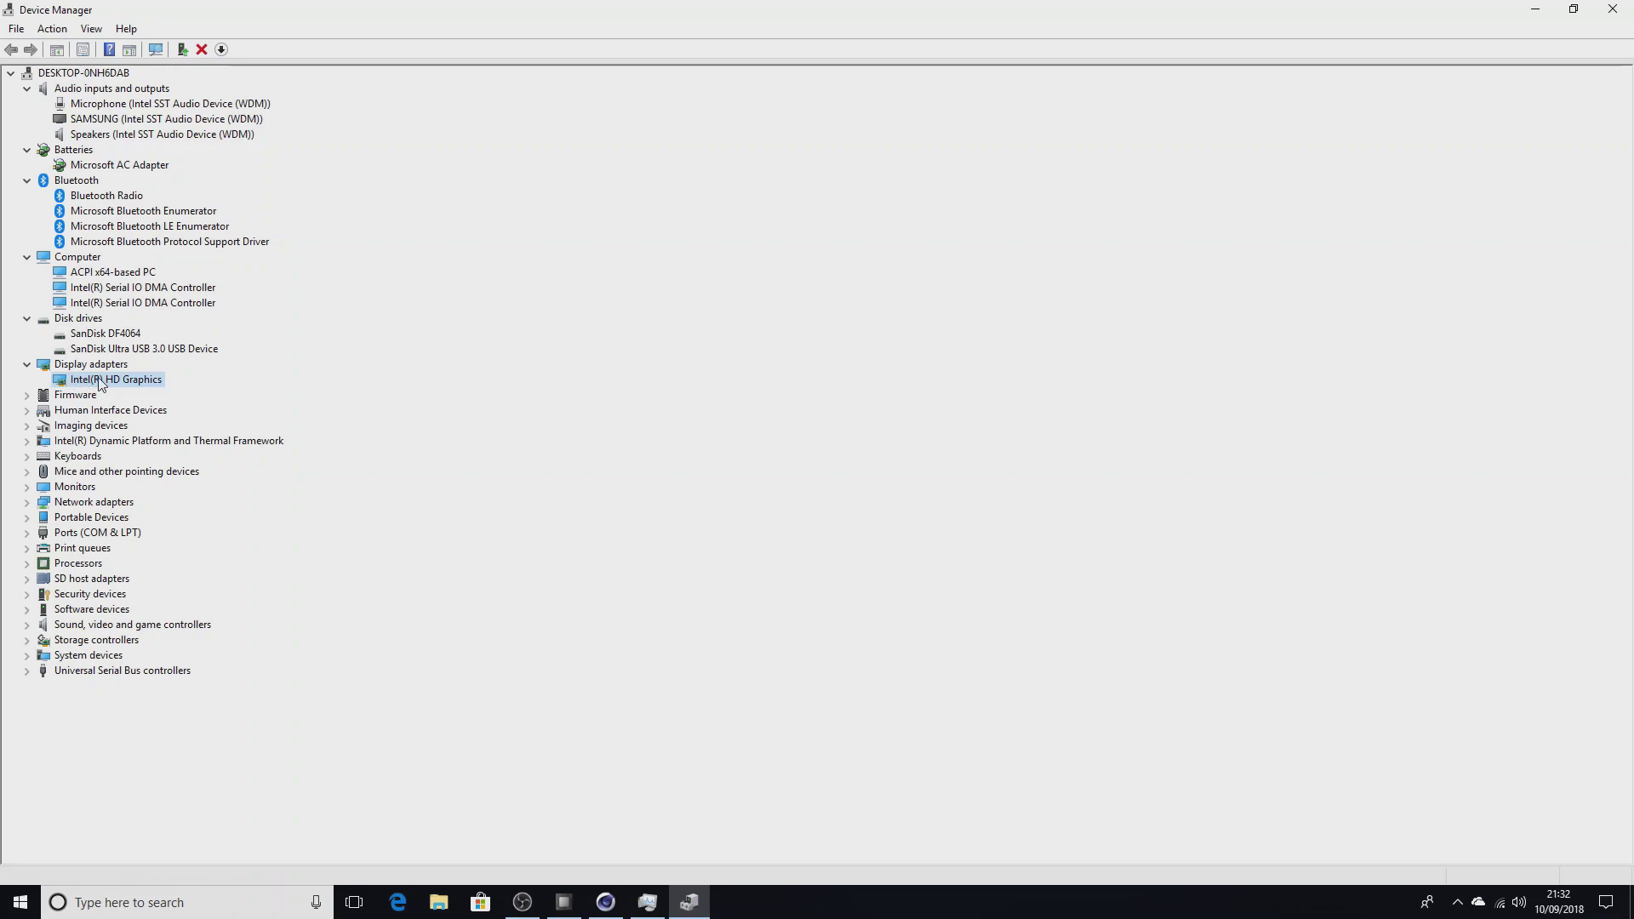
Inspect the entries under Firmware and Human Interface Devices, and collapse the Human Interface Devices category.
click(27, 396)
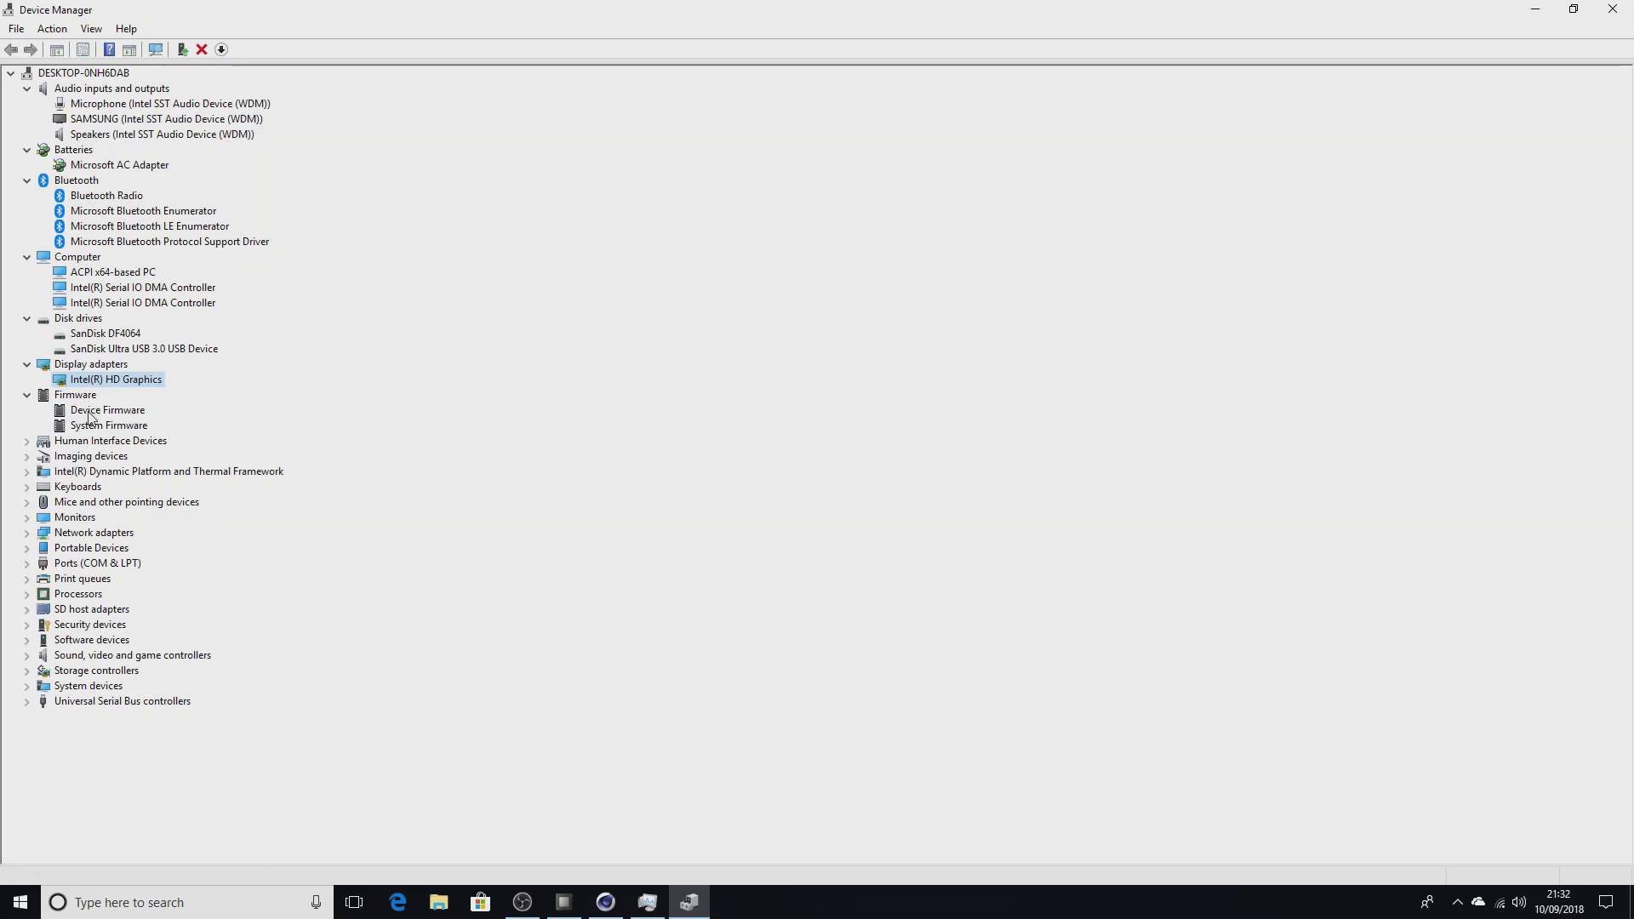
click(27, 441)
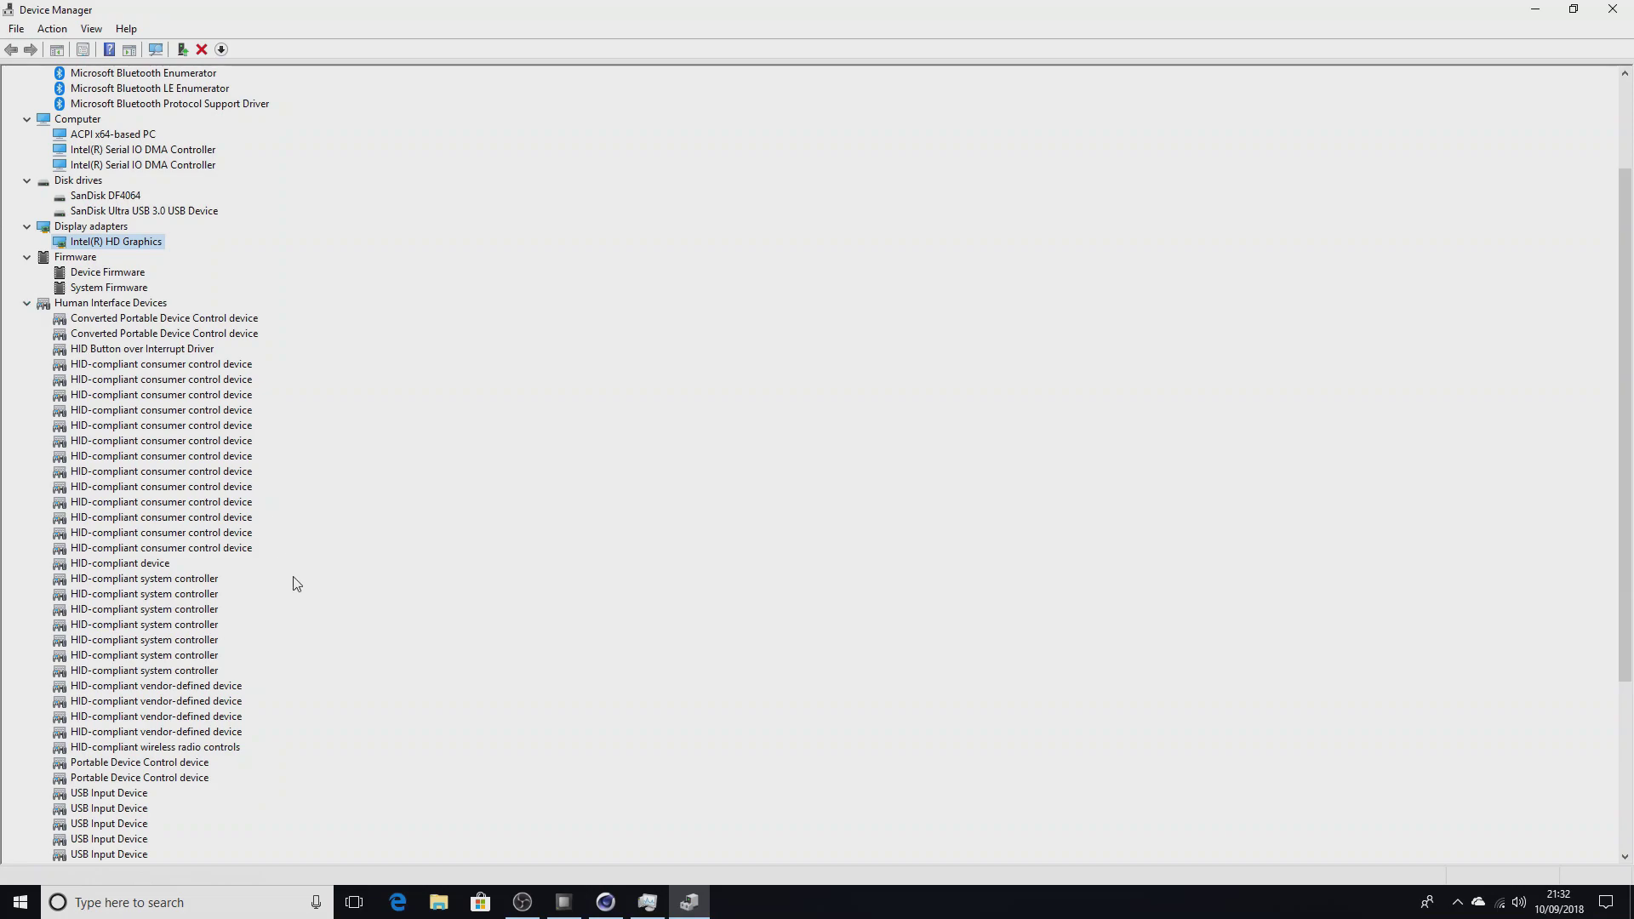
scroll(295, 584, down, 2)
scroll(285, 592, up, 2)
click(27, 303)
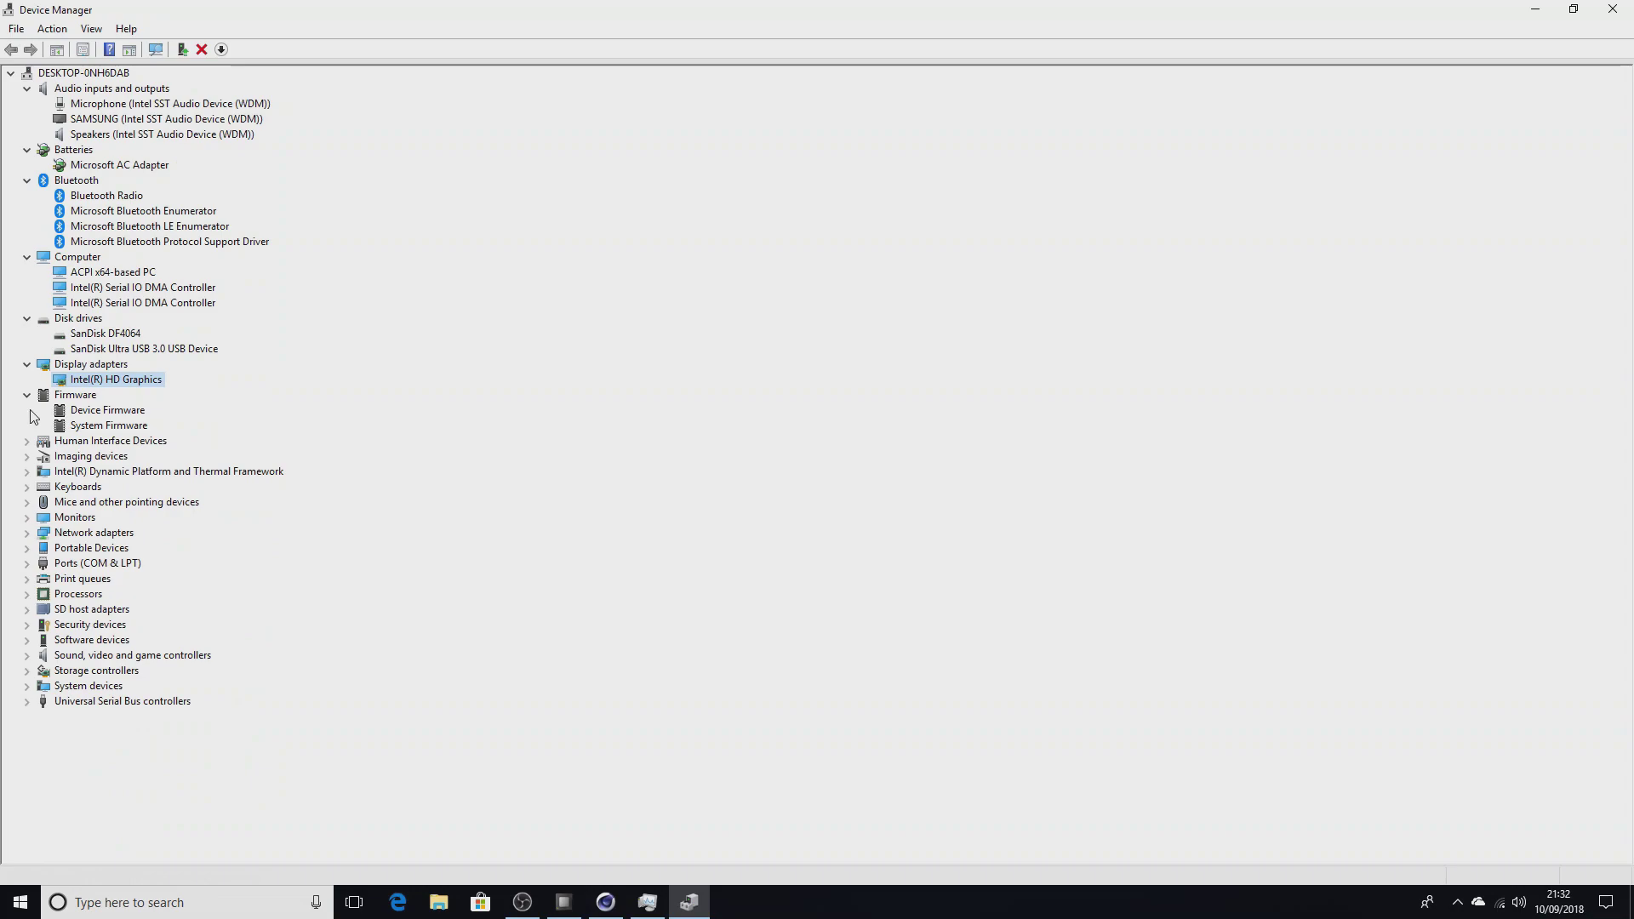
Look through the Imaging devices and Intel(R) Dynamic Platform and Thermal Framework categories, collapsing each one after viewing.
click(27, 457)
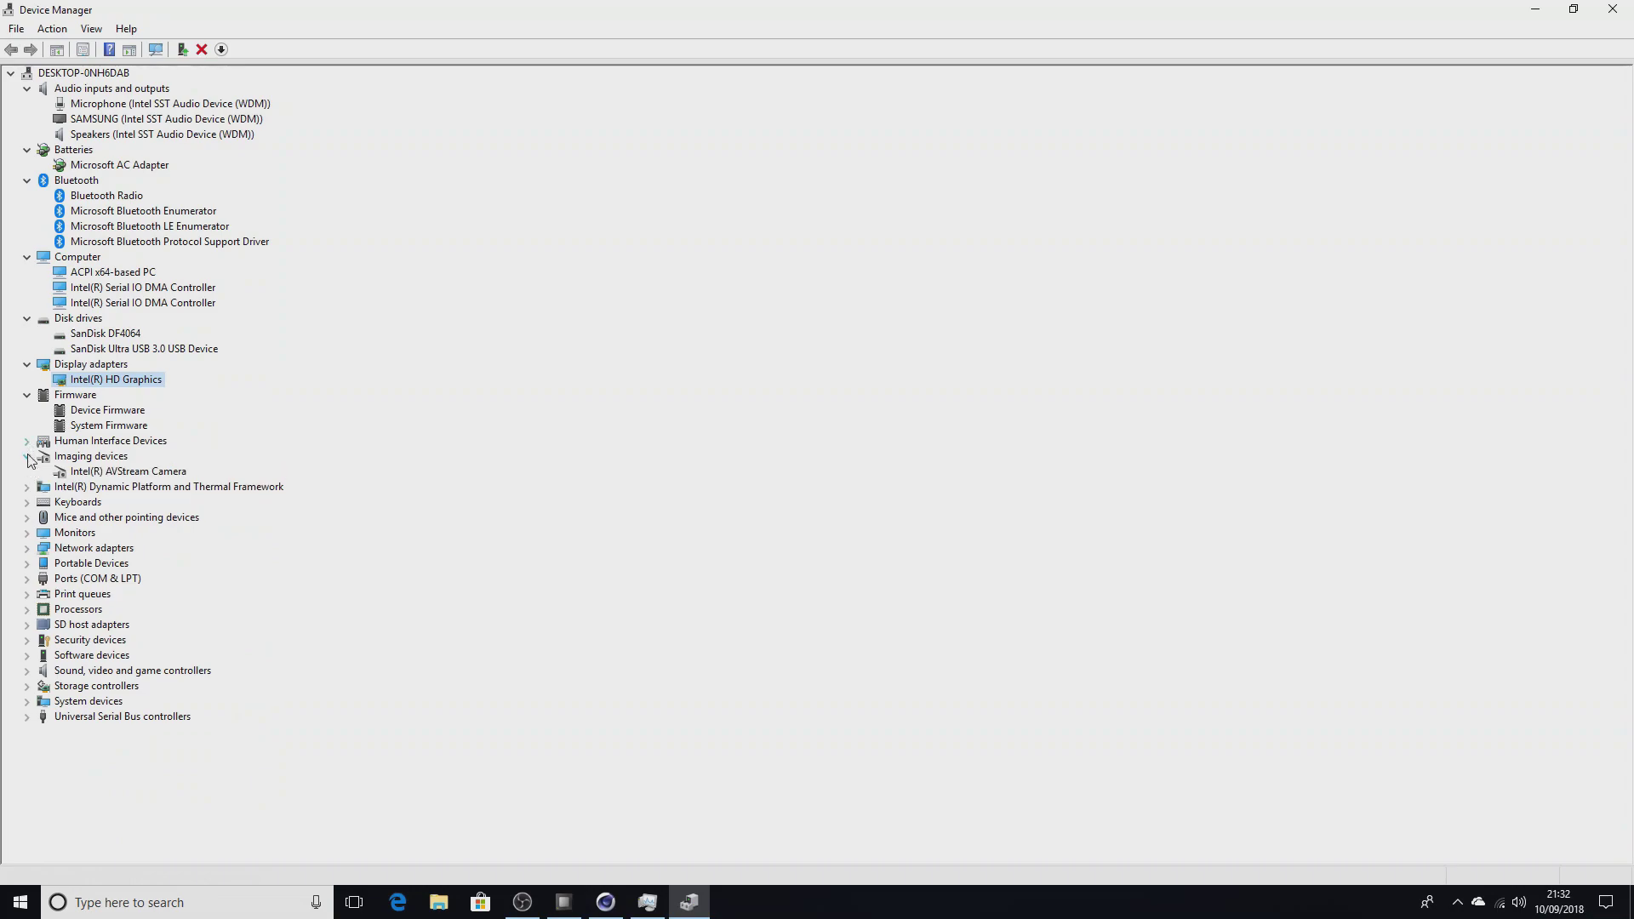
click(28, 456)
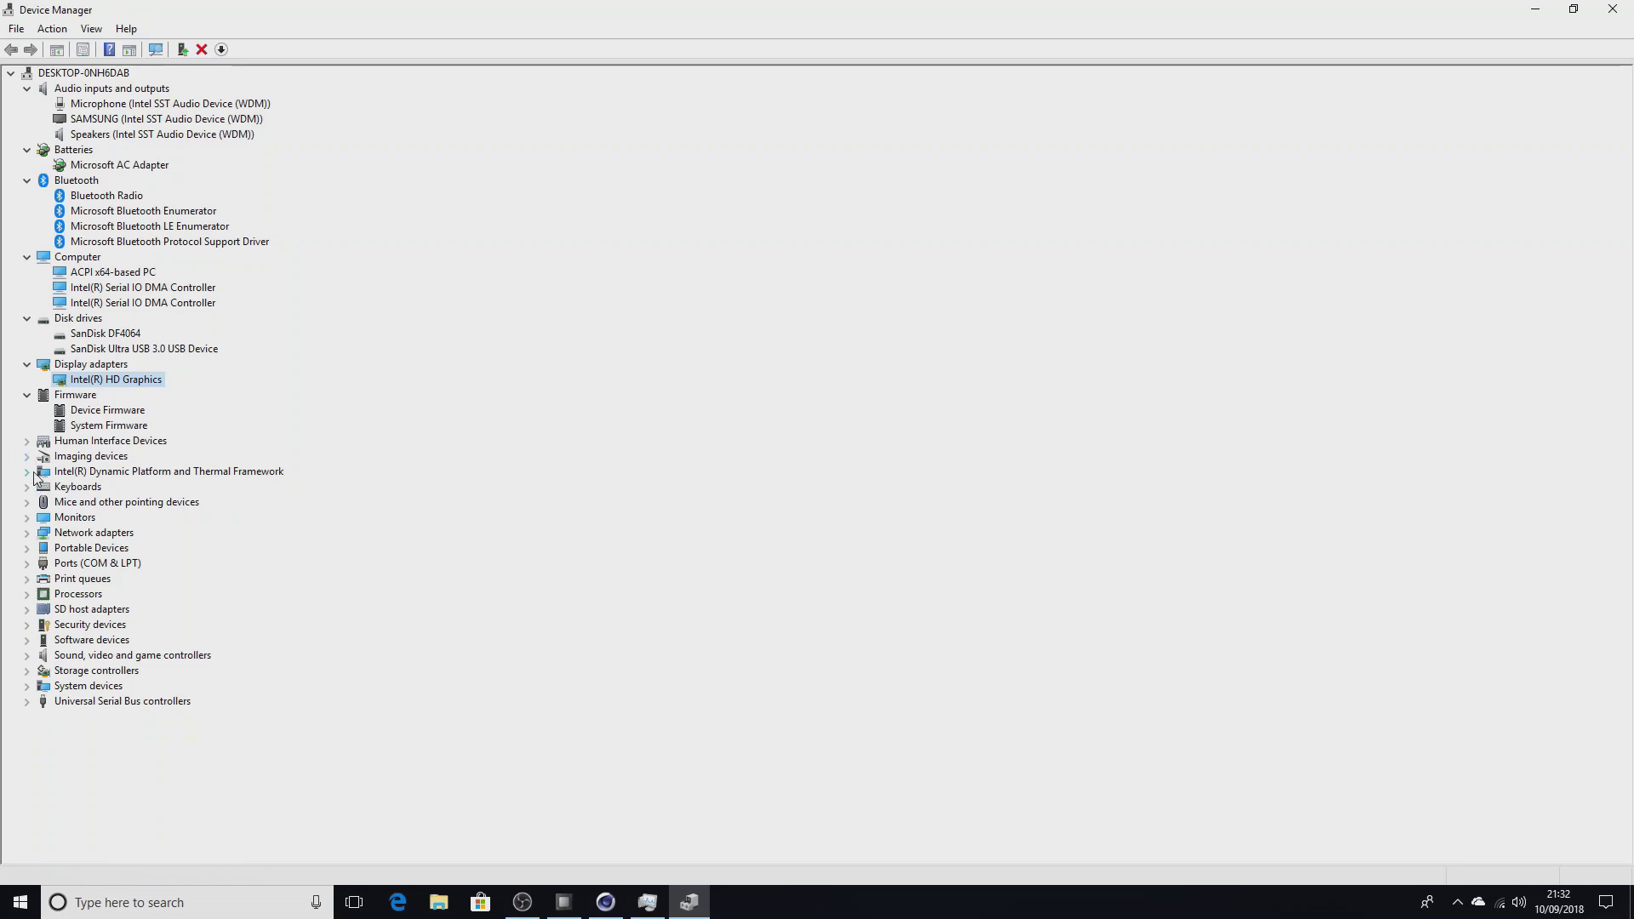
click(31, 472)
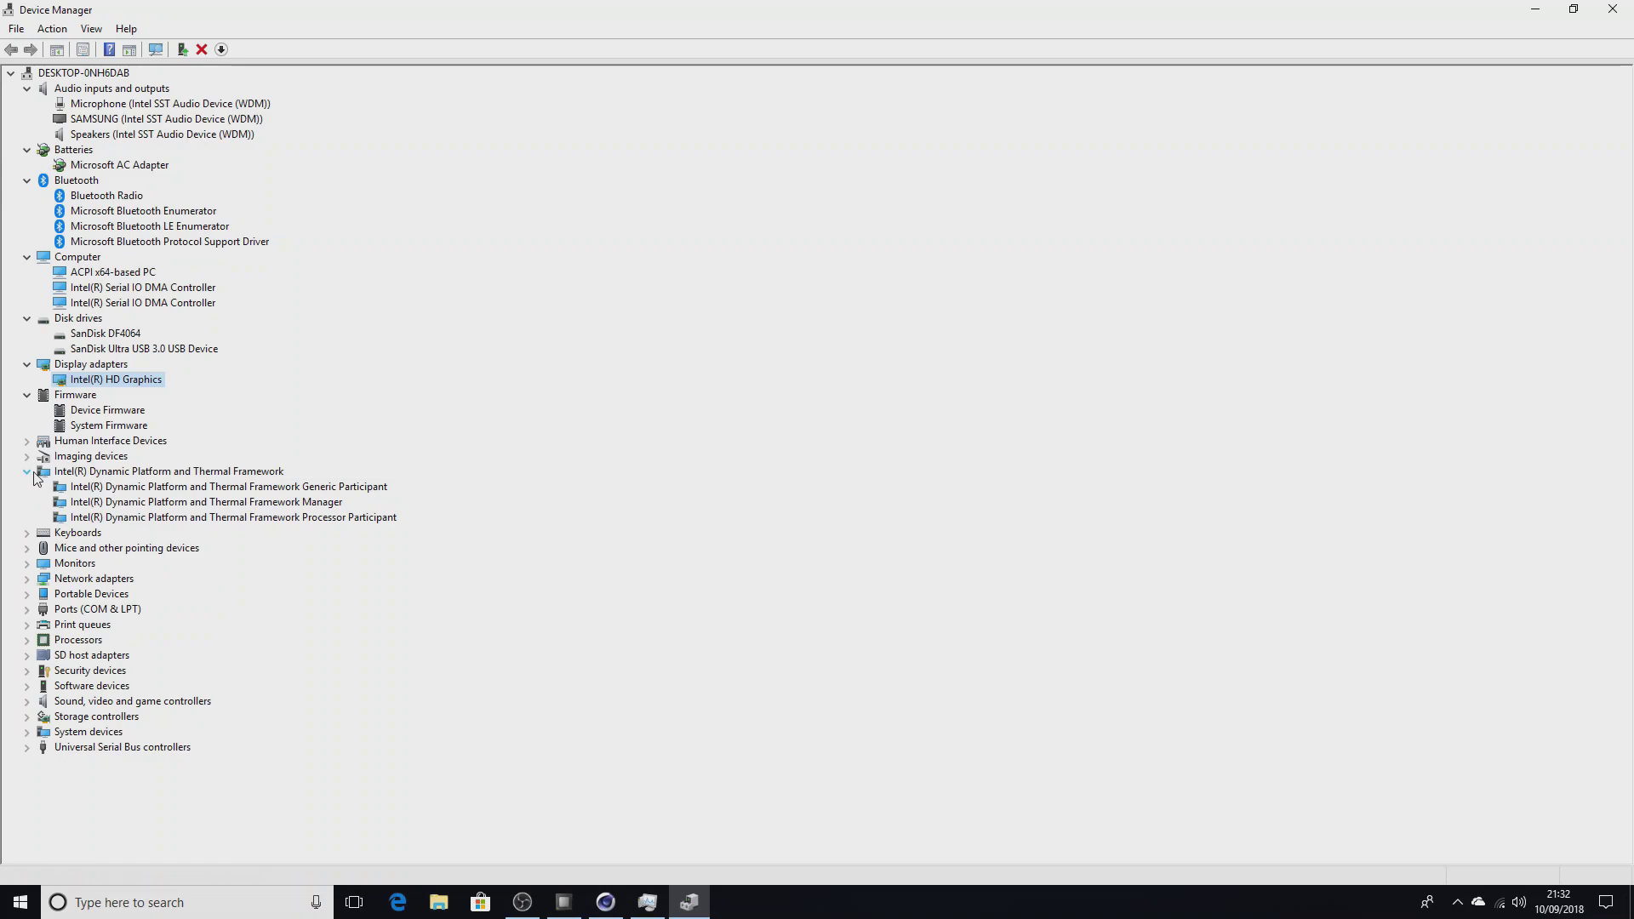
click(28, 473)
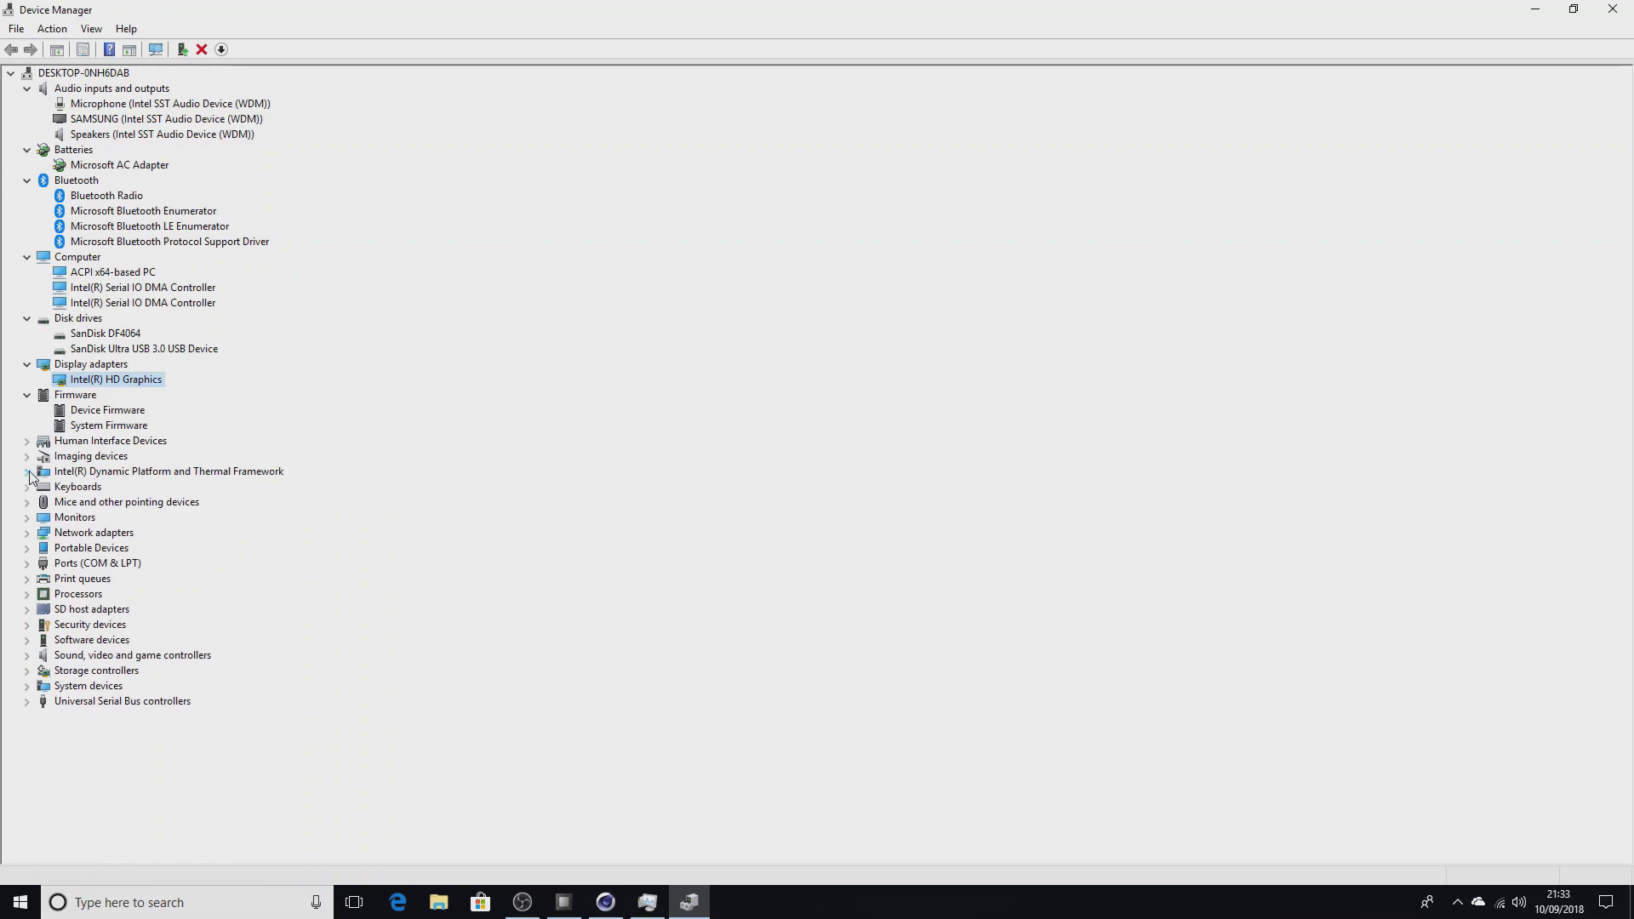
Check the Broadcom 802.11ac and Realtek PCIe GBE entries under Network adapters, and collapse the category.
click(27, 533)
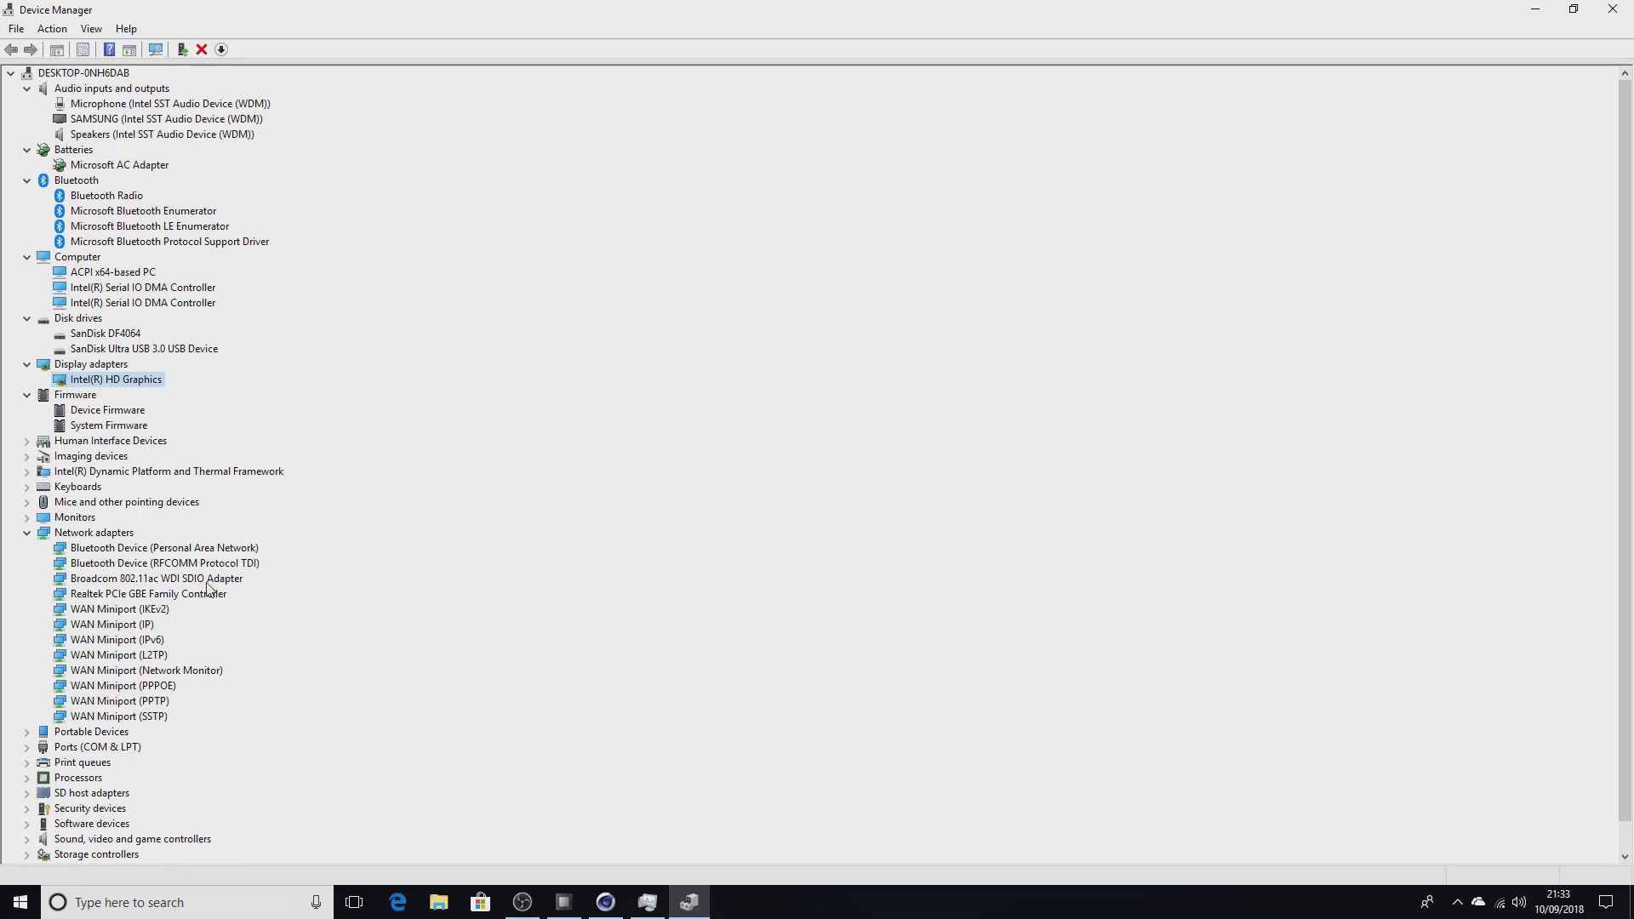
click(170, 579)
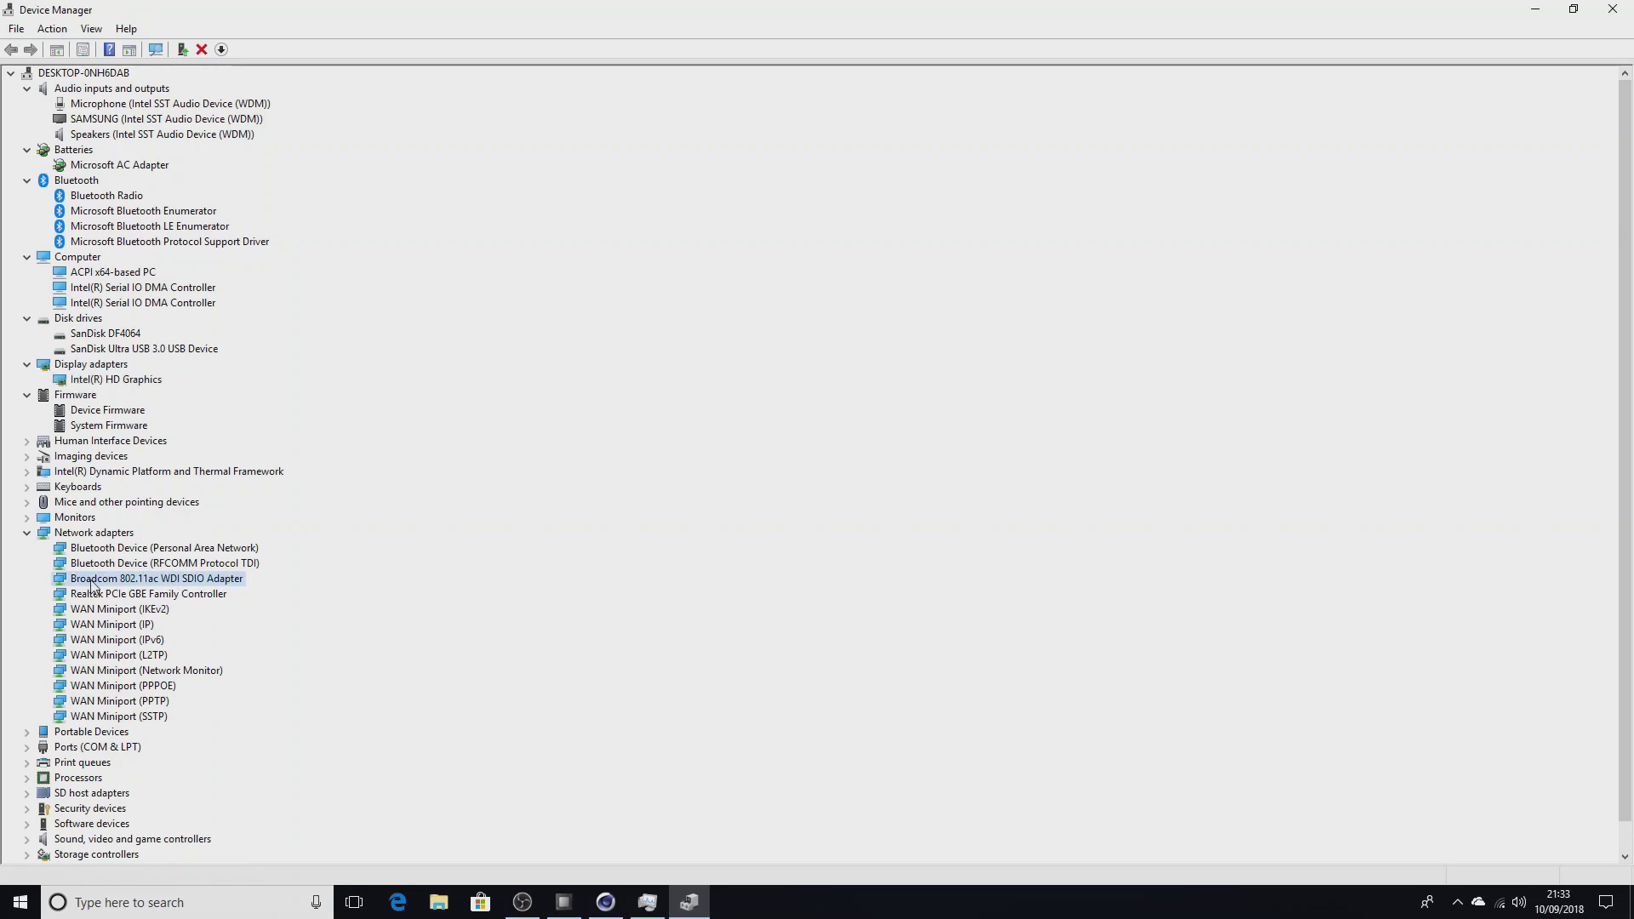
click(199, 597)
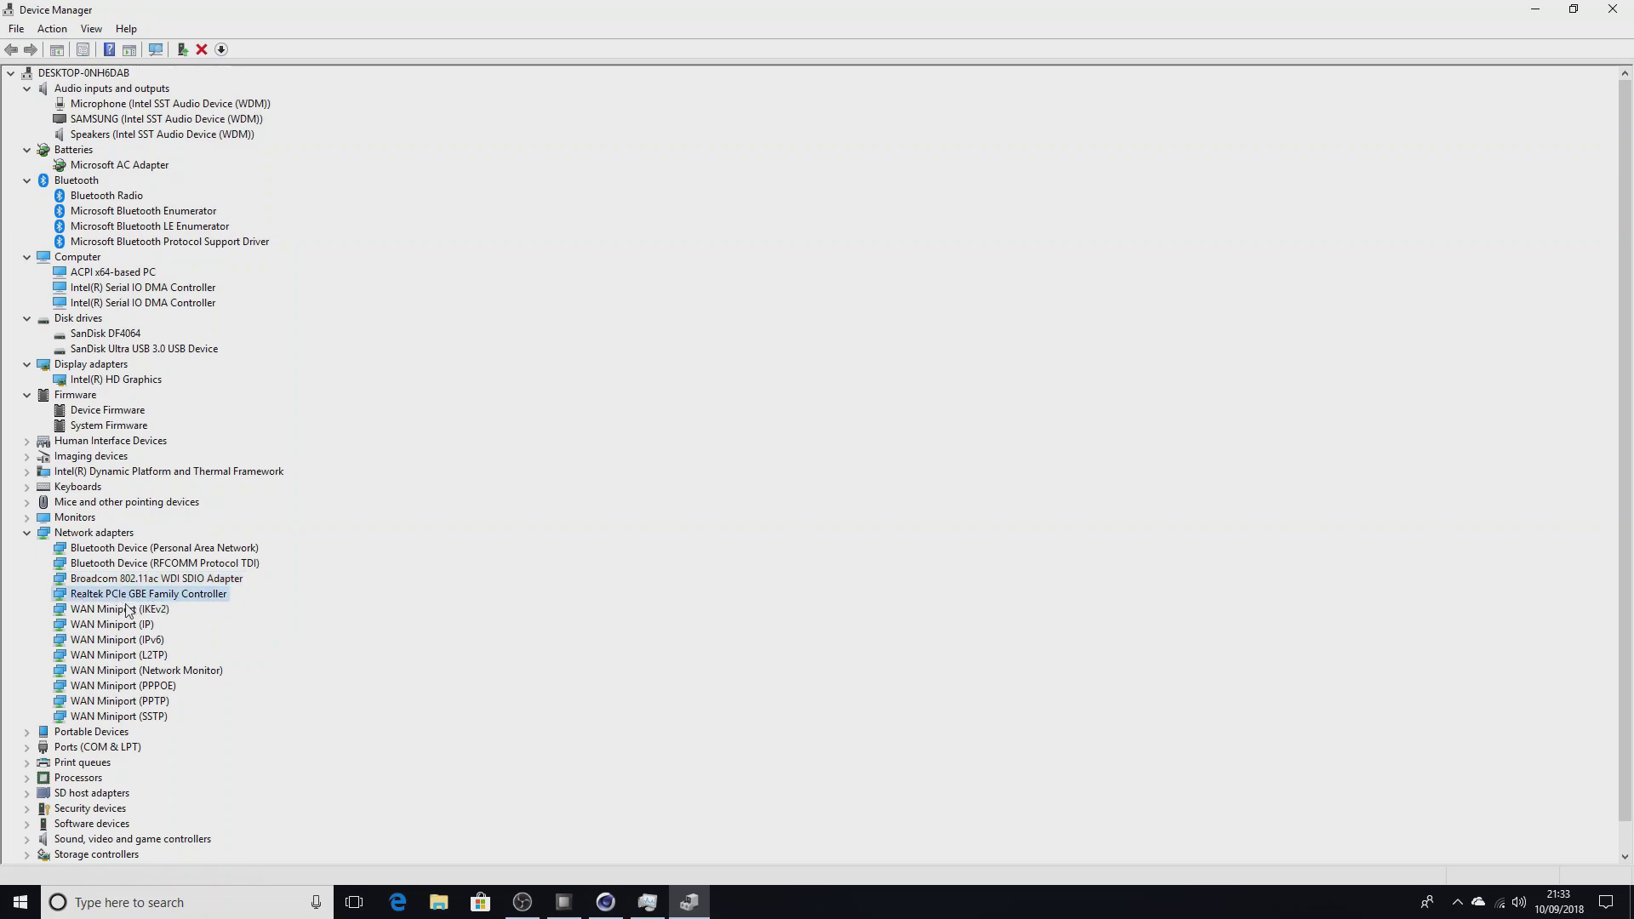
click(28, 535)
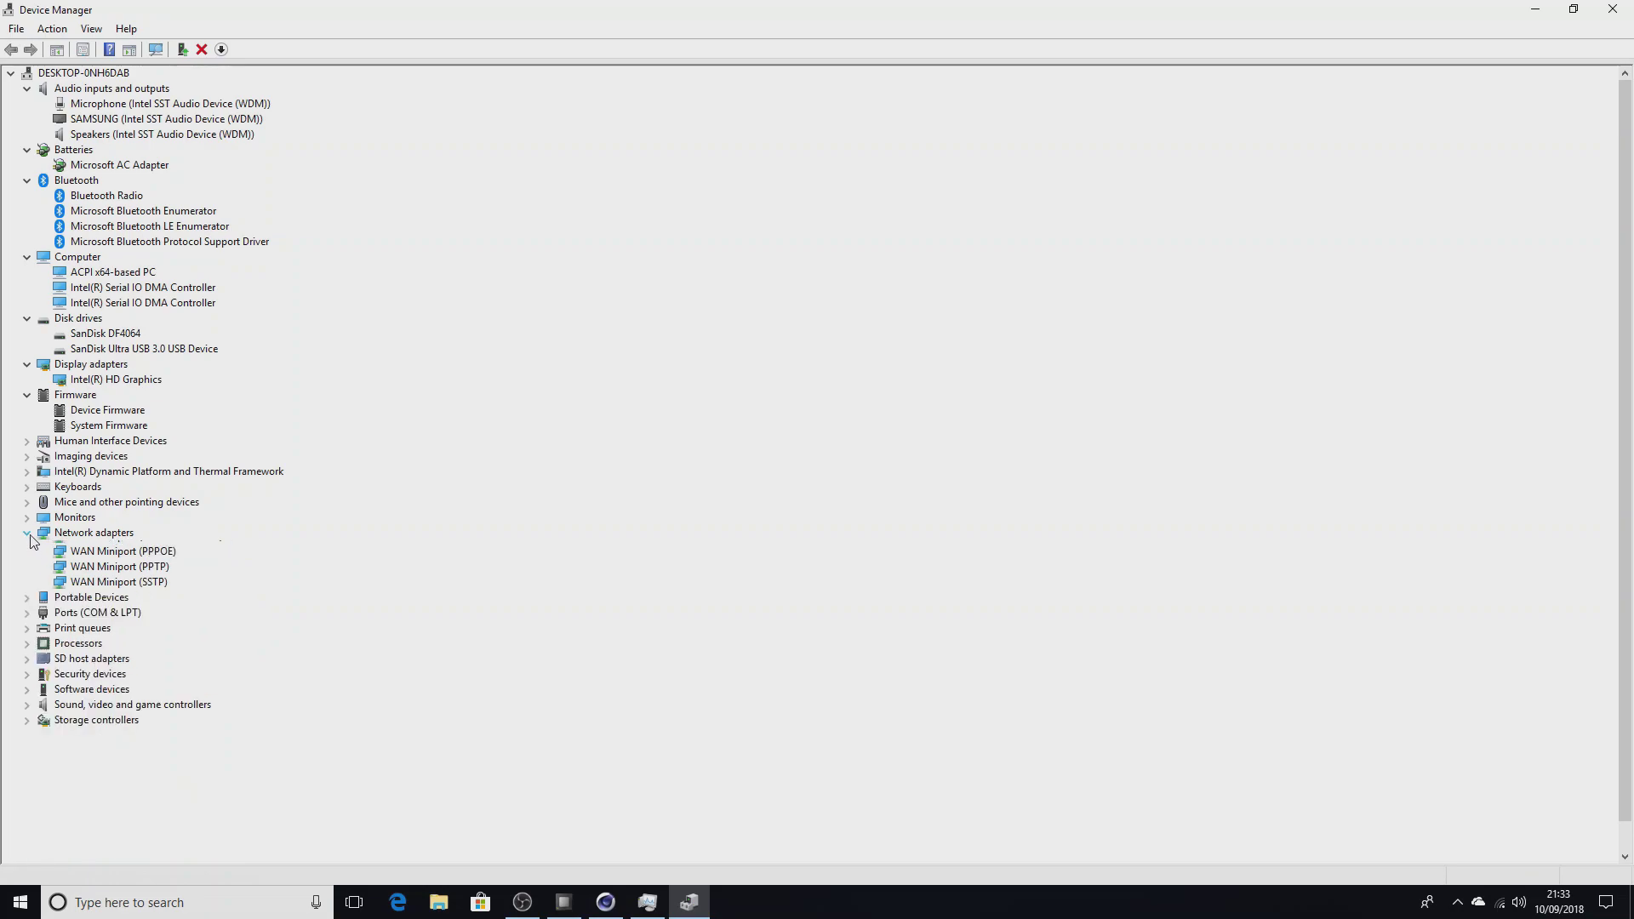
View the contents of Portable Devices and Ports (COM & LPT), collapsing both categories again.
click(33, 549)
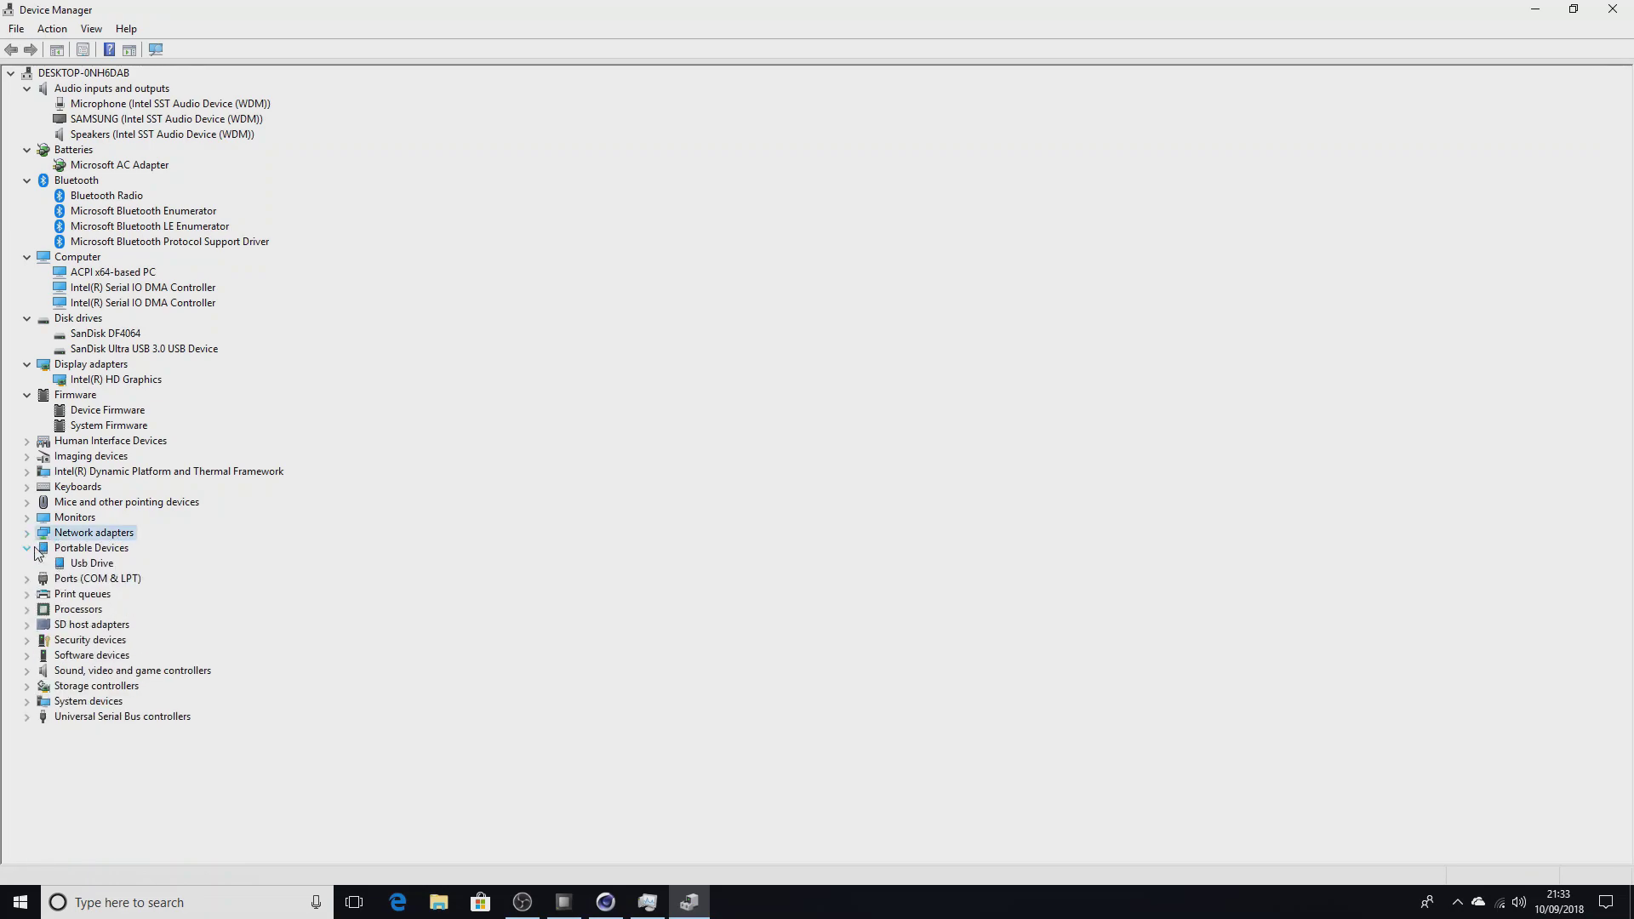
click(28, 549)
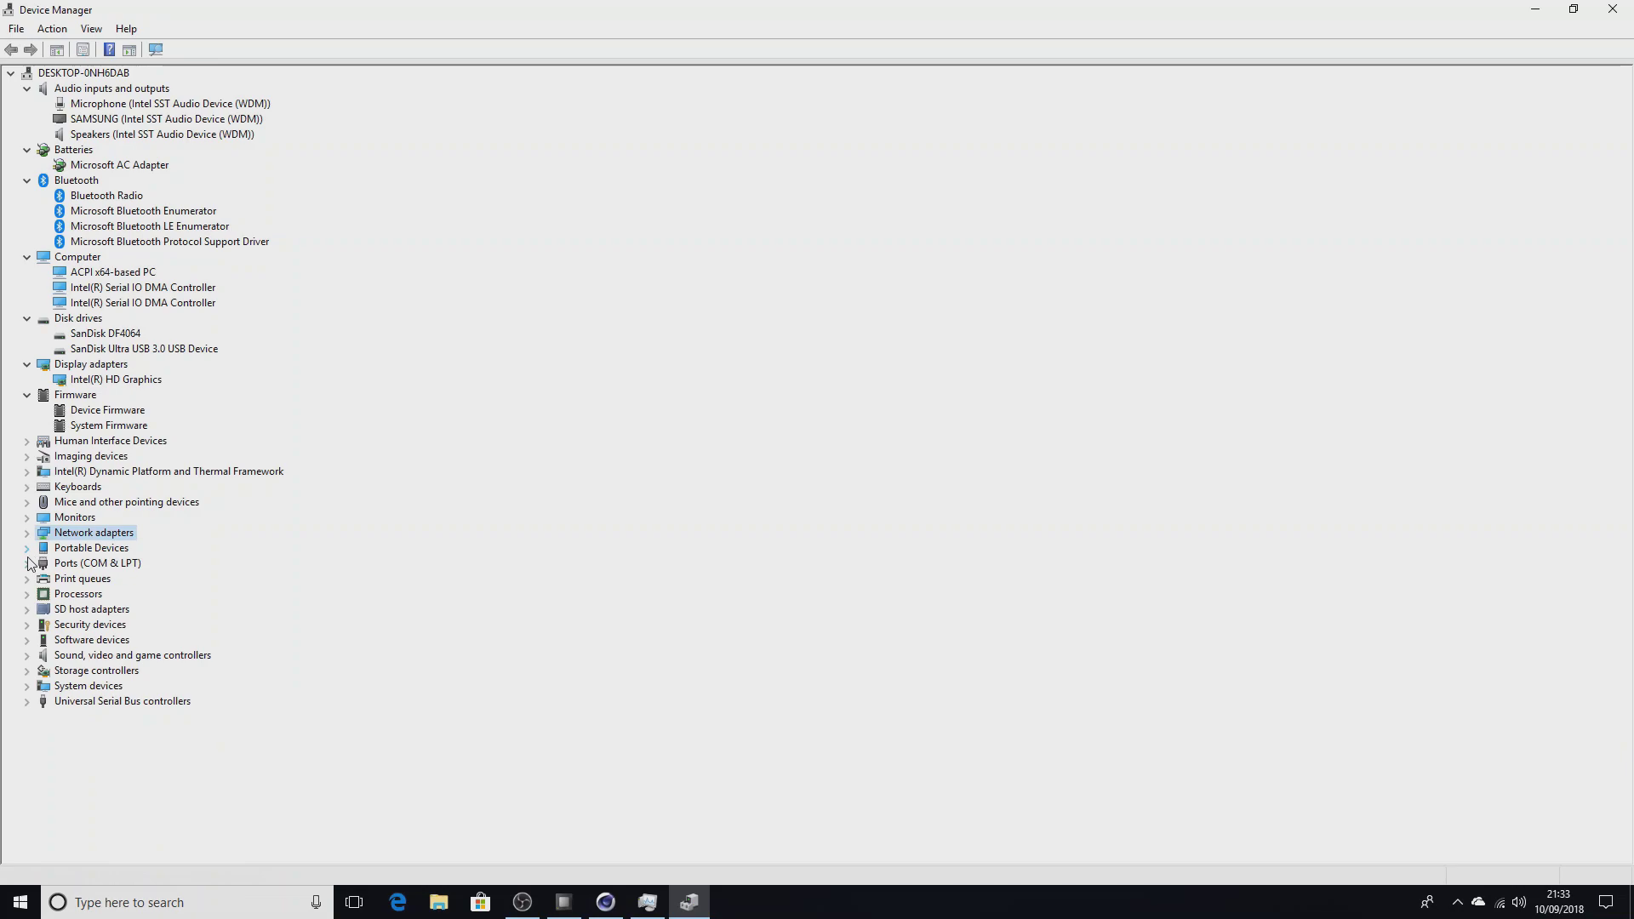
click(28, 563)
click(28, 563)
Inspect the entries under Processors, SD host adapters, Security devices and Software devices, and collapse Software devices.
click(28, 595)
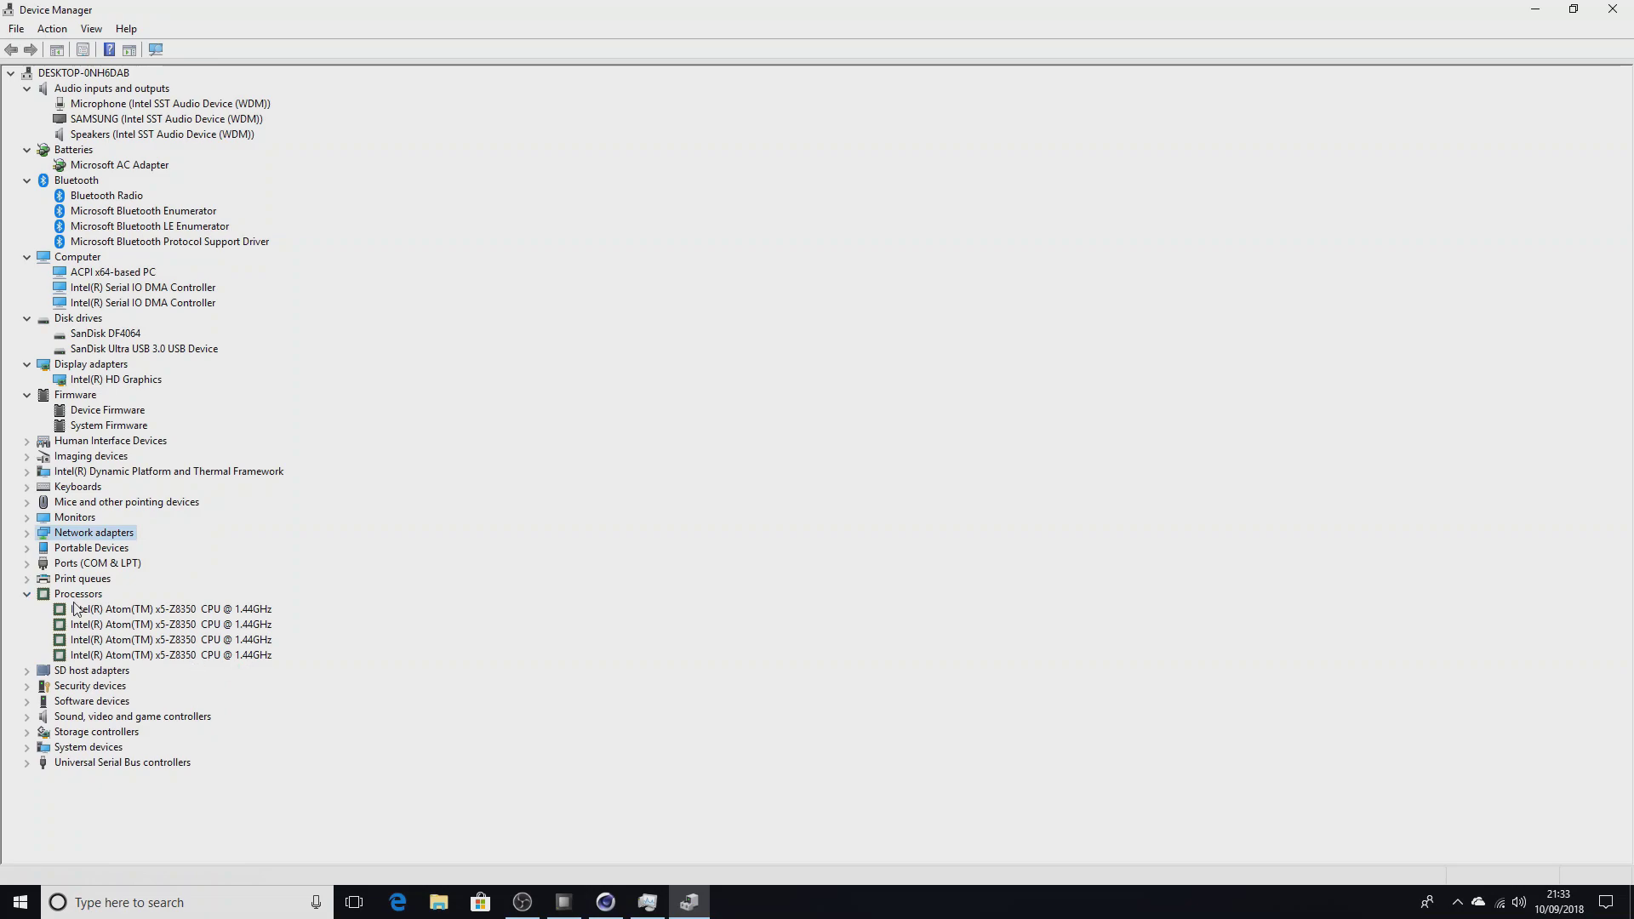
click(24, 672)
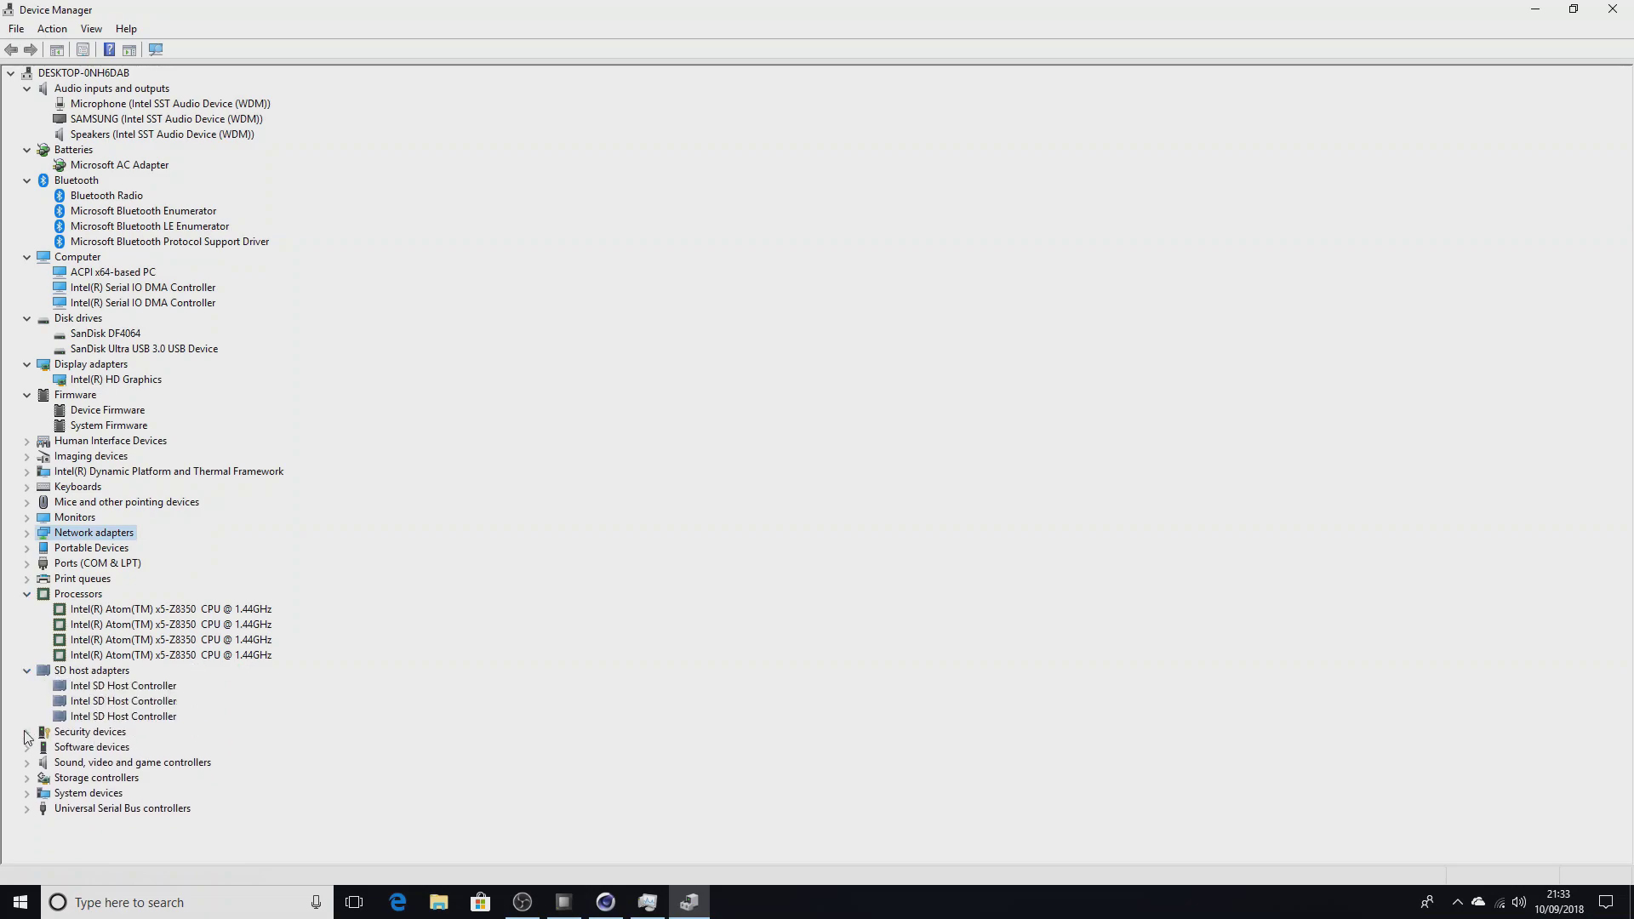
click(26, 733)
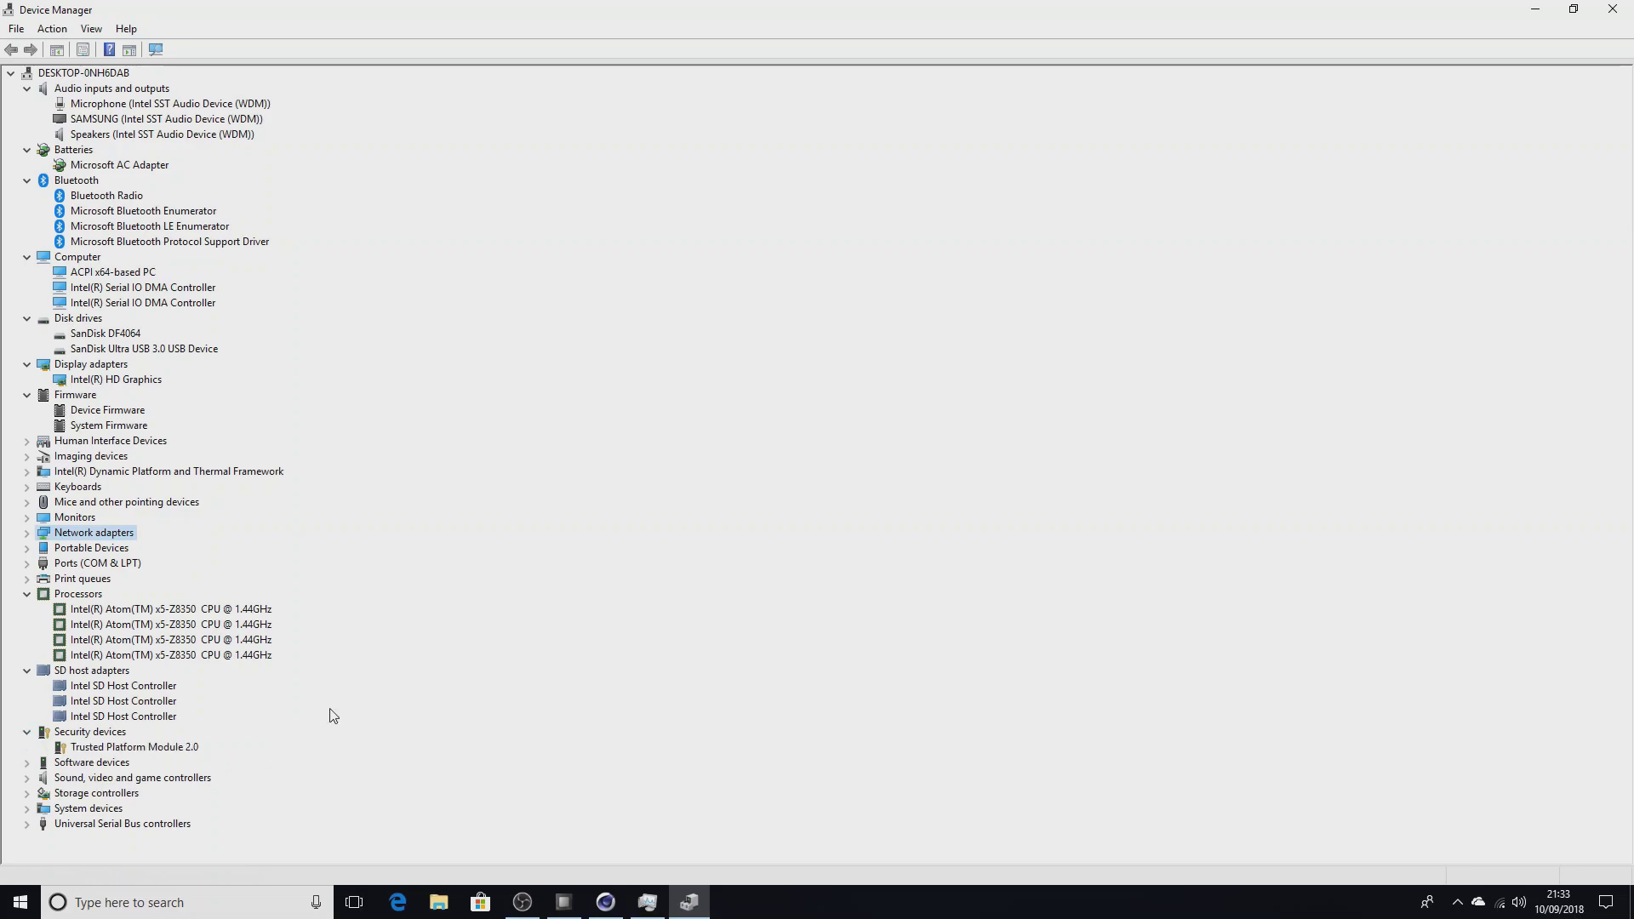
click(28, 764)
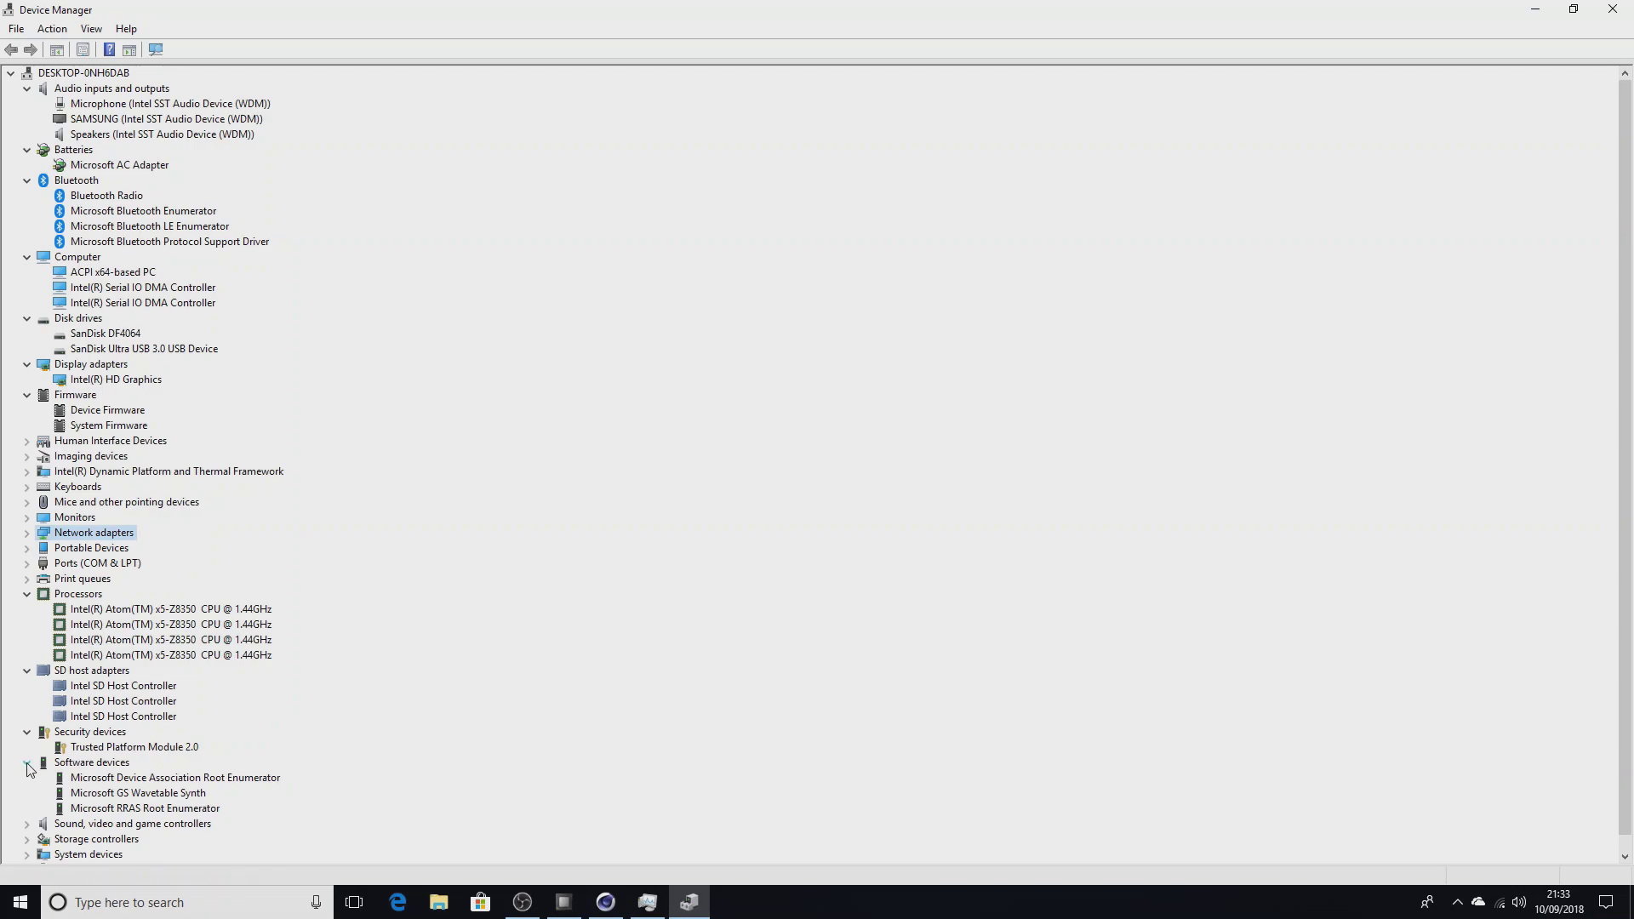
click(27, 763)
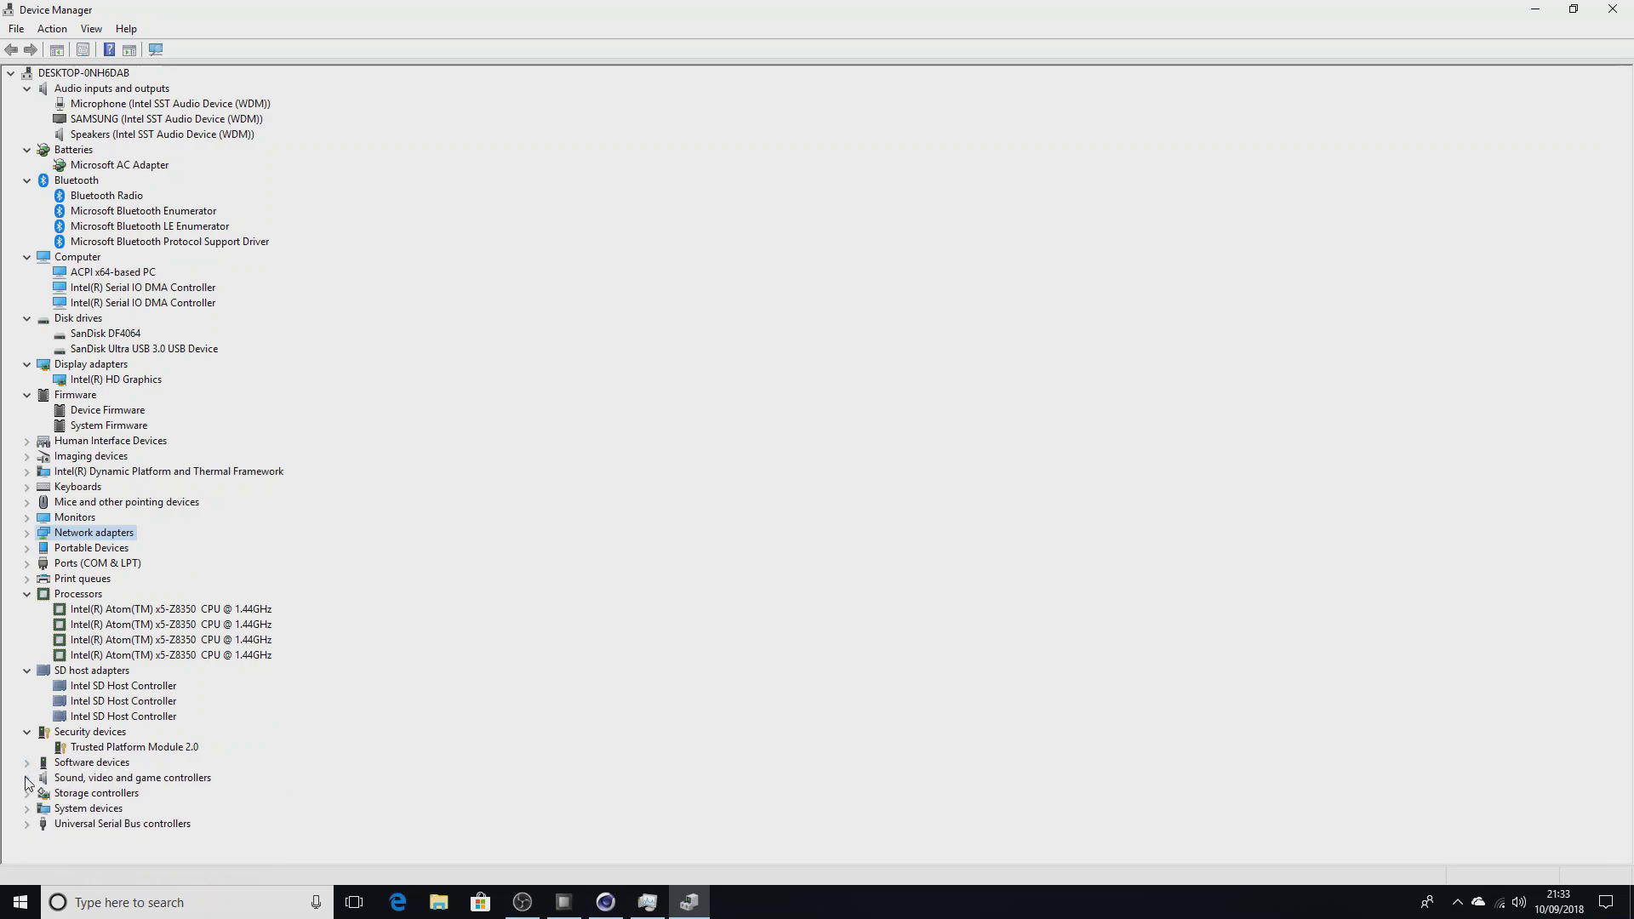
View the contents of Sound, video and game controllers and of Storage controllers, collapsing both categories again.
click(27, 778)
click(27, 778)
click(27, 794)
click(27, 795)
click(27, 794)
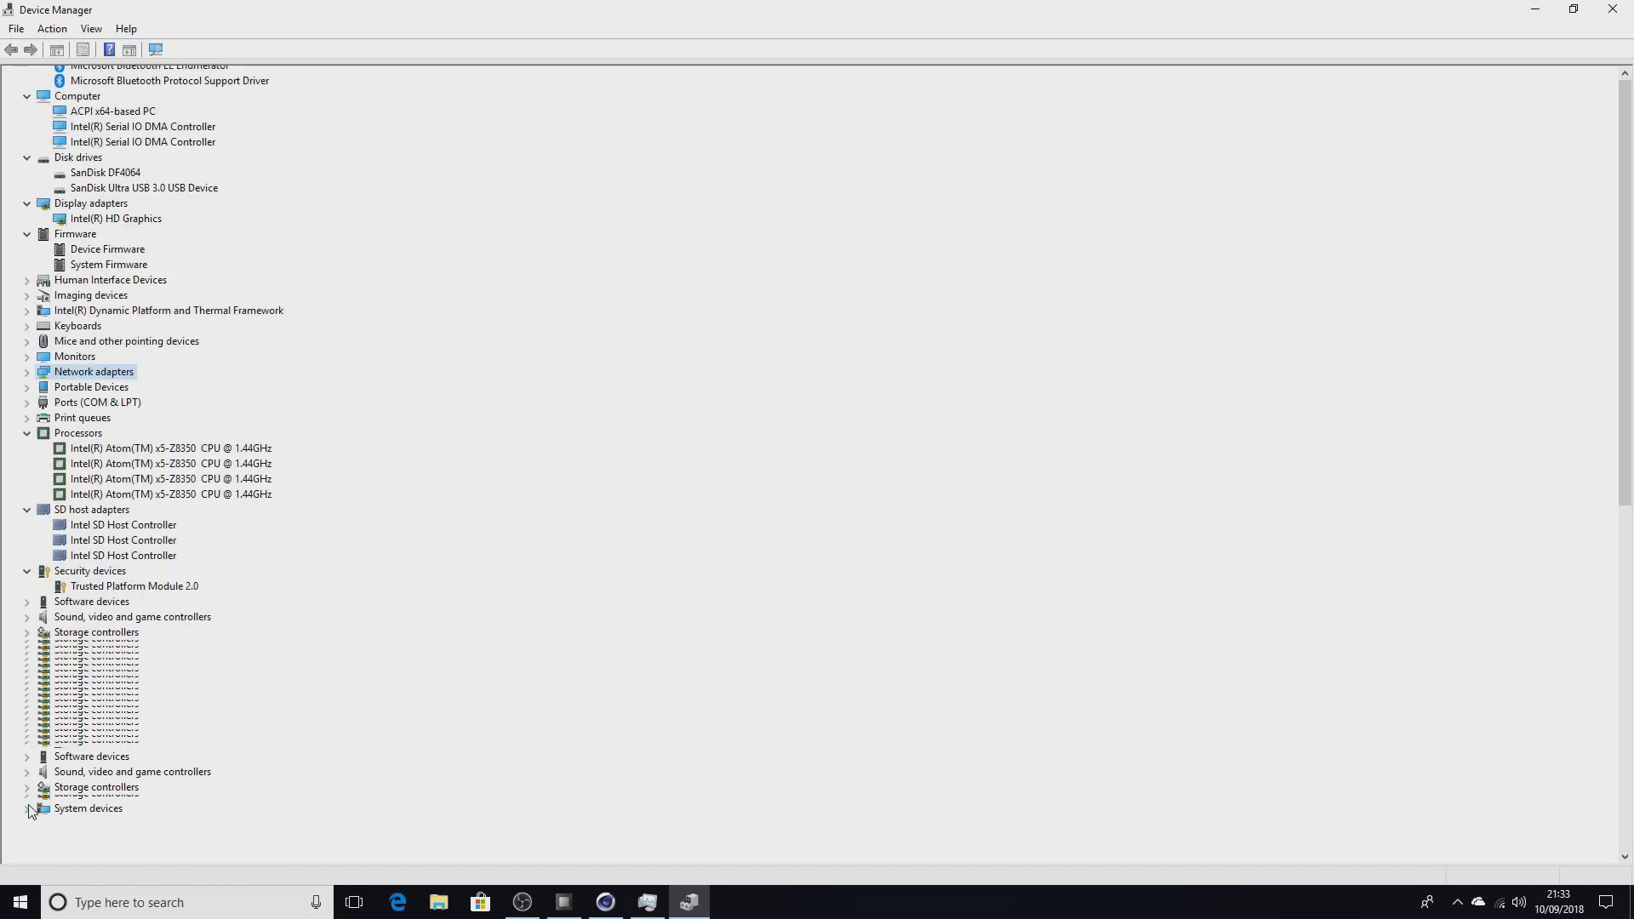
Expand System devices and Universal Serial Bus controllers to inspect their entries, and close Device Manager.
click(27, 809)
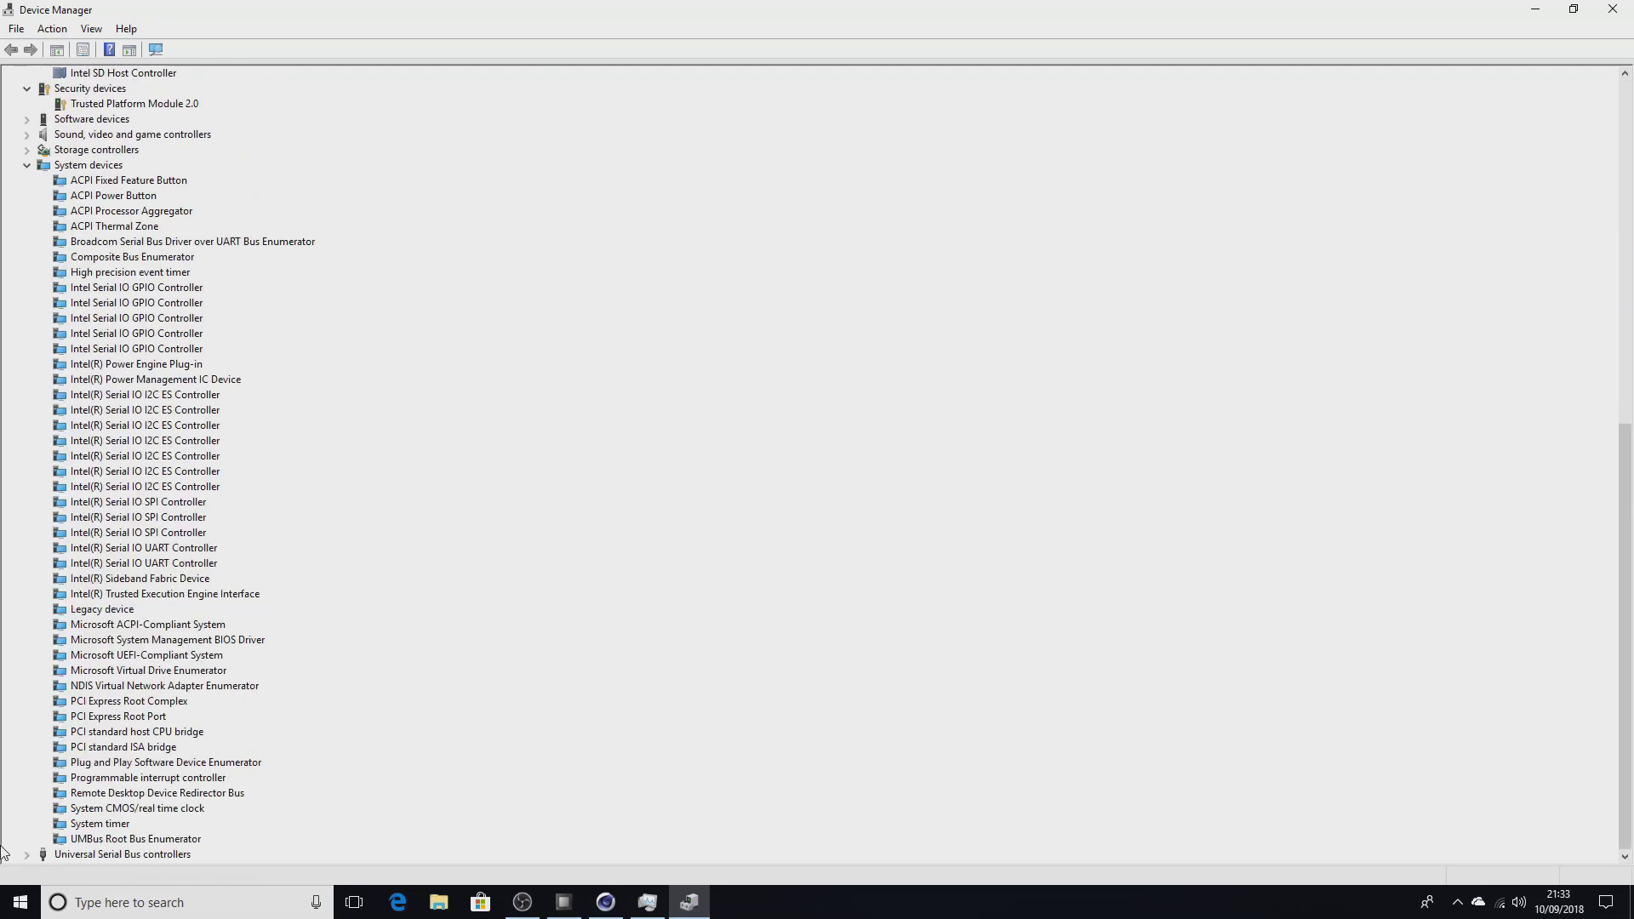
click(26, 855)
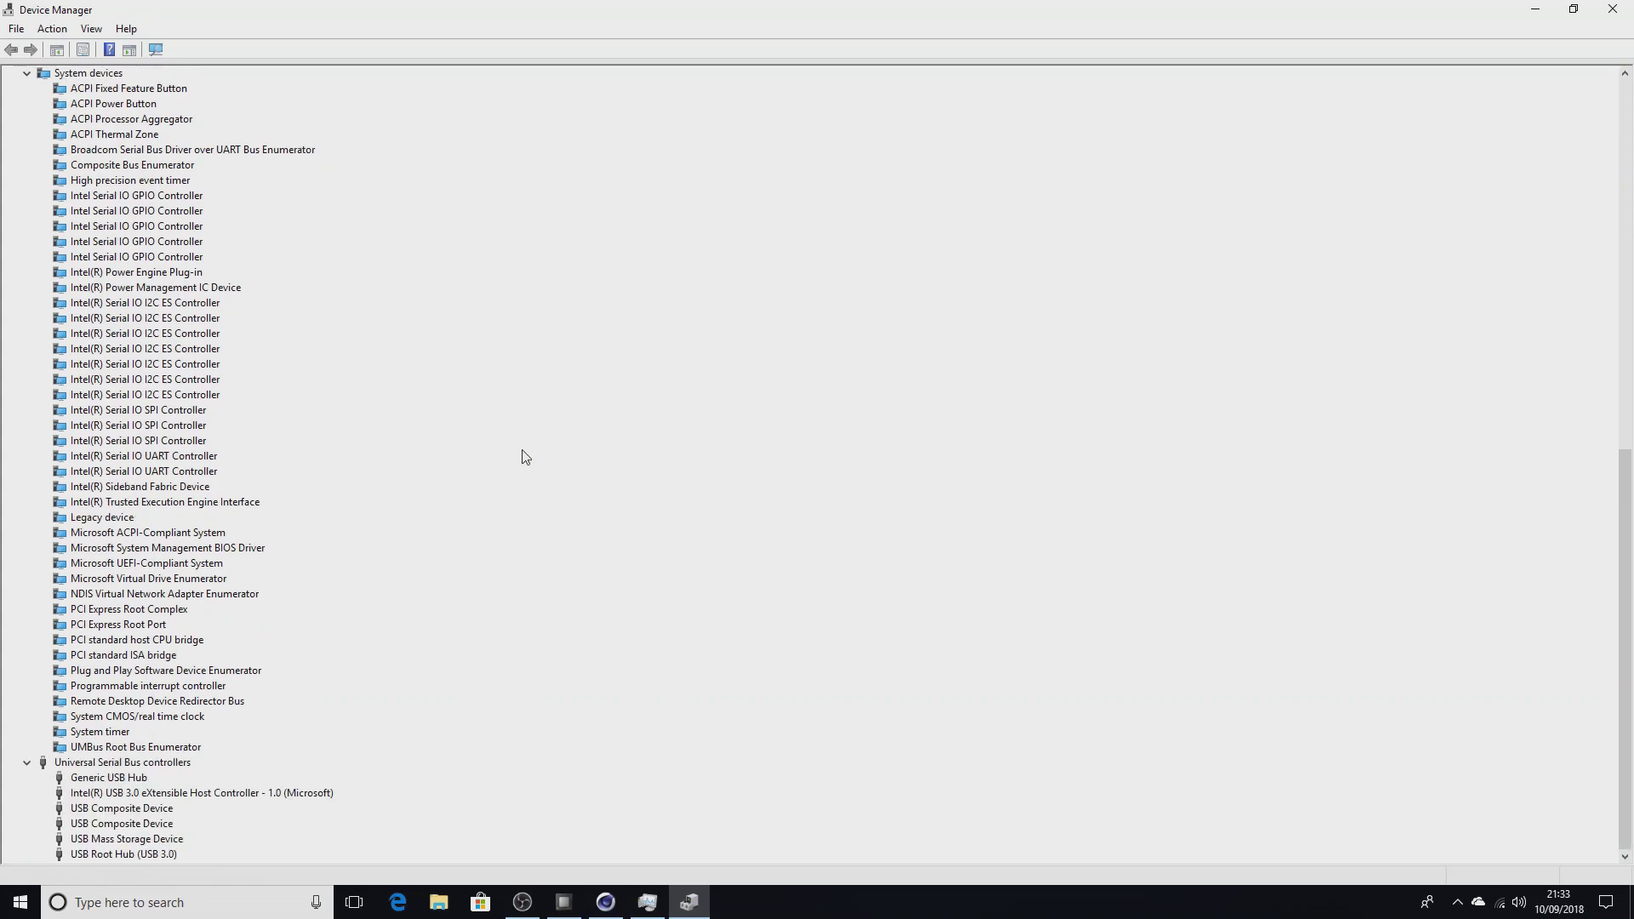
click(1613, 9)
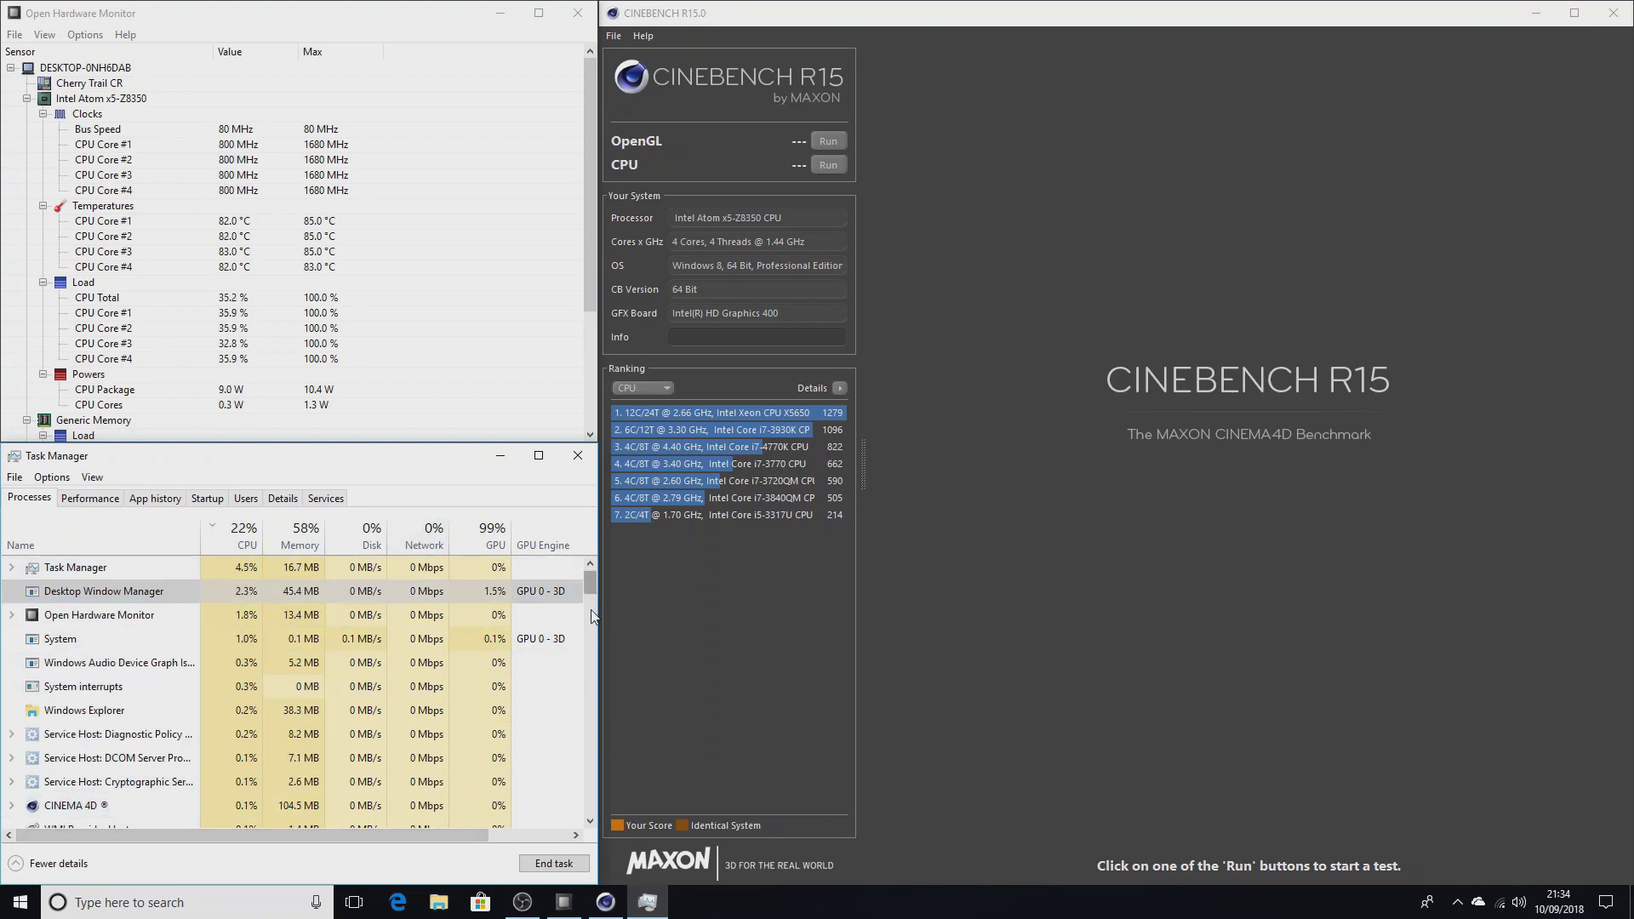
Look through the running processes in Task Manager, sorted by highest CPU usage, and select Desktop Window Manager.
scroll(561, 758, down, 15)
drag(590, 719, 595, 558)
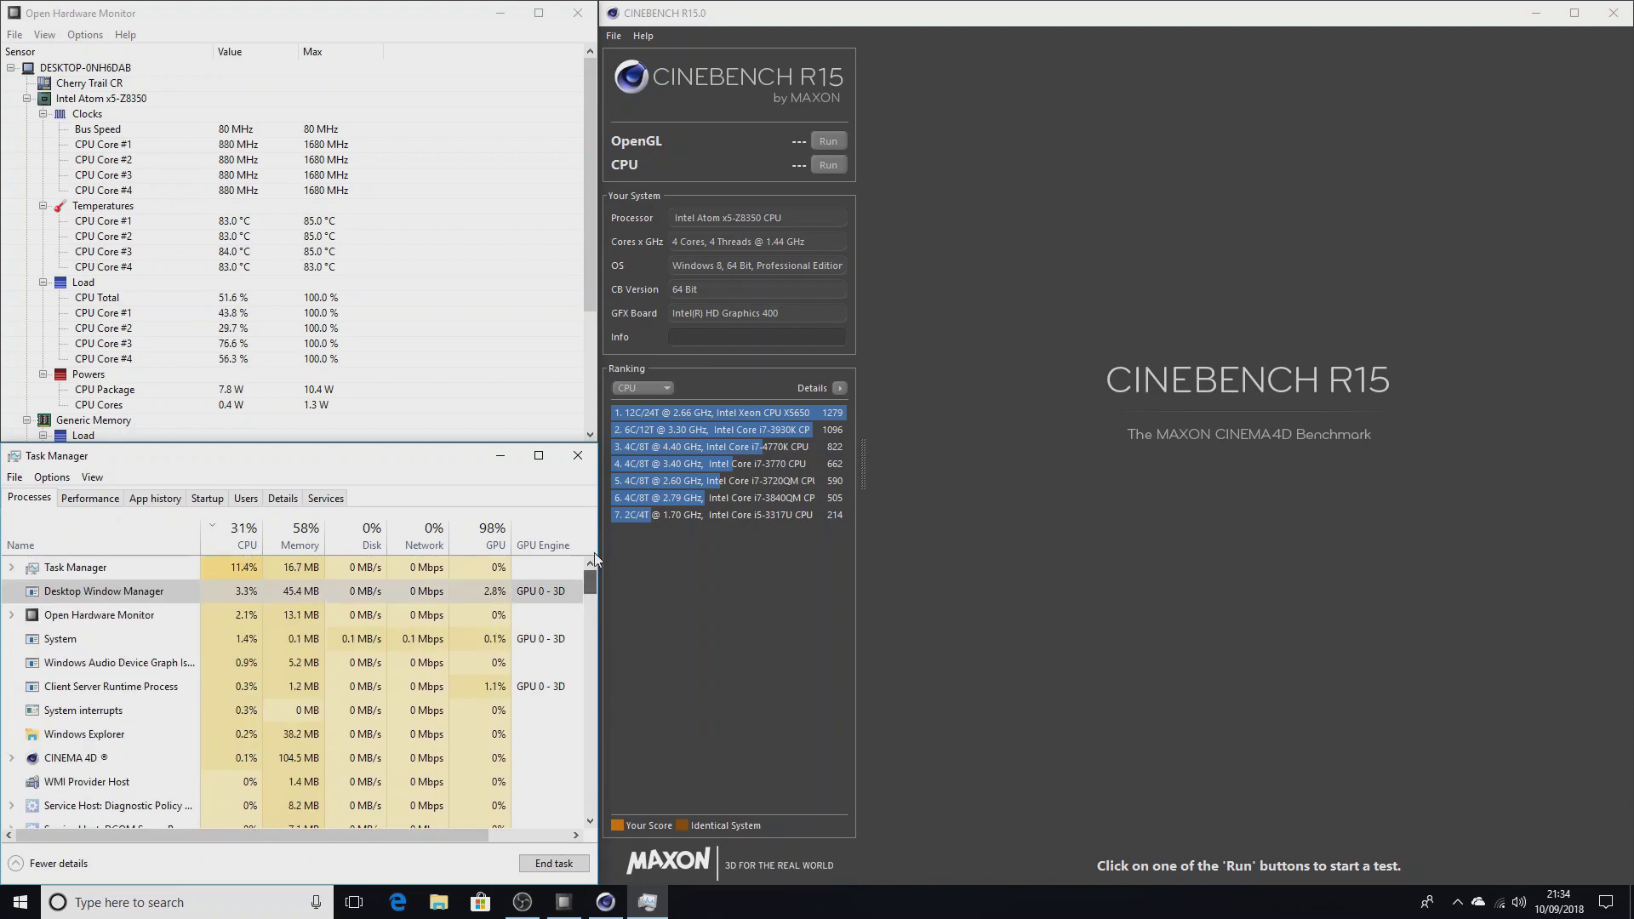
click(225, 536)
click(228, 543)
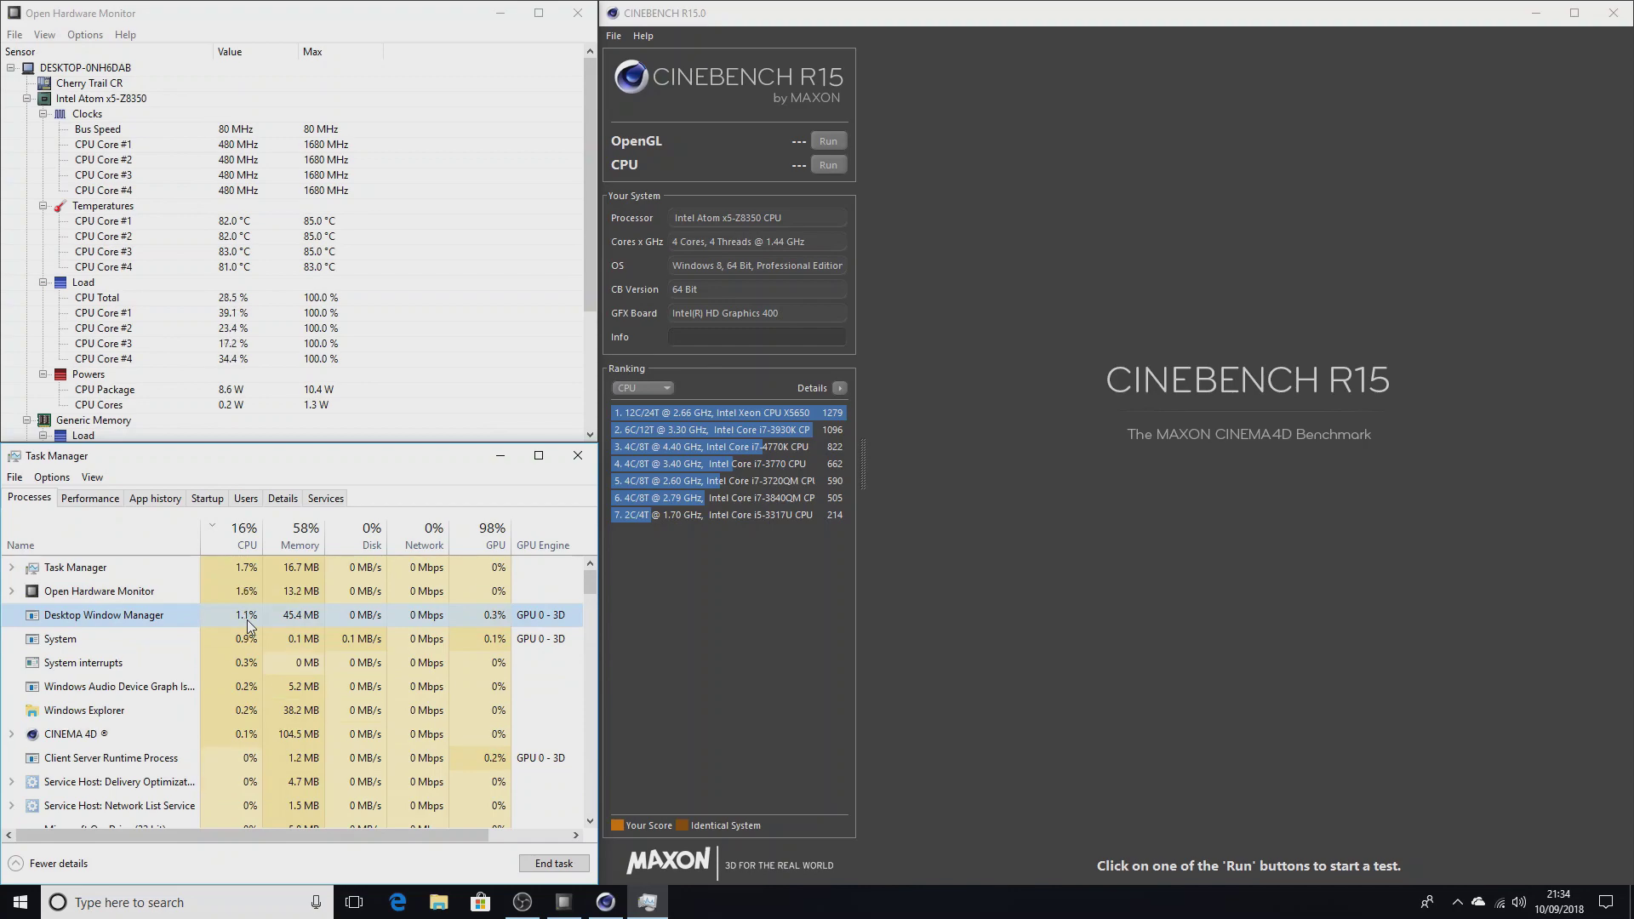
click(248, 622)
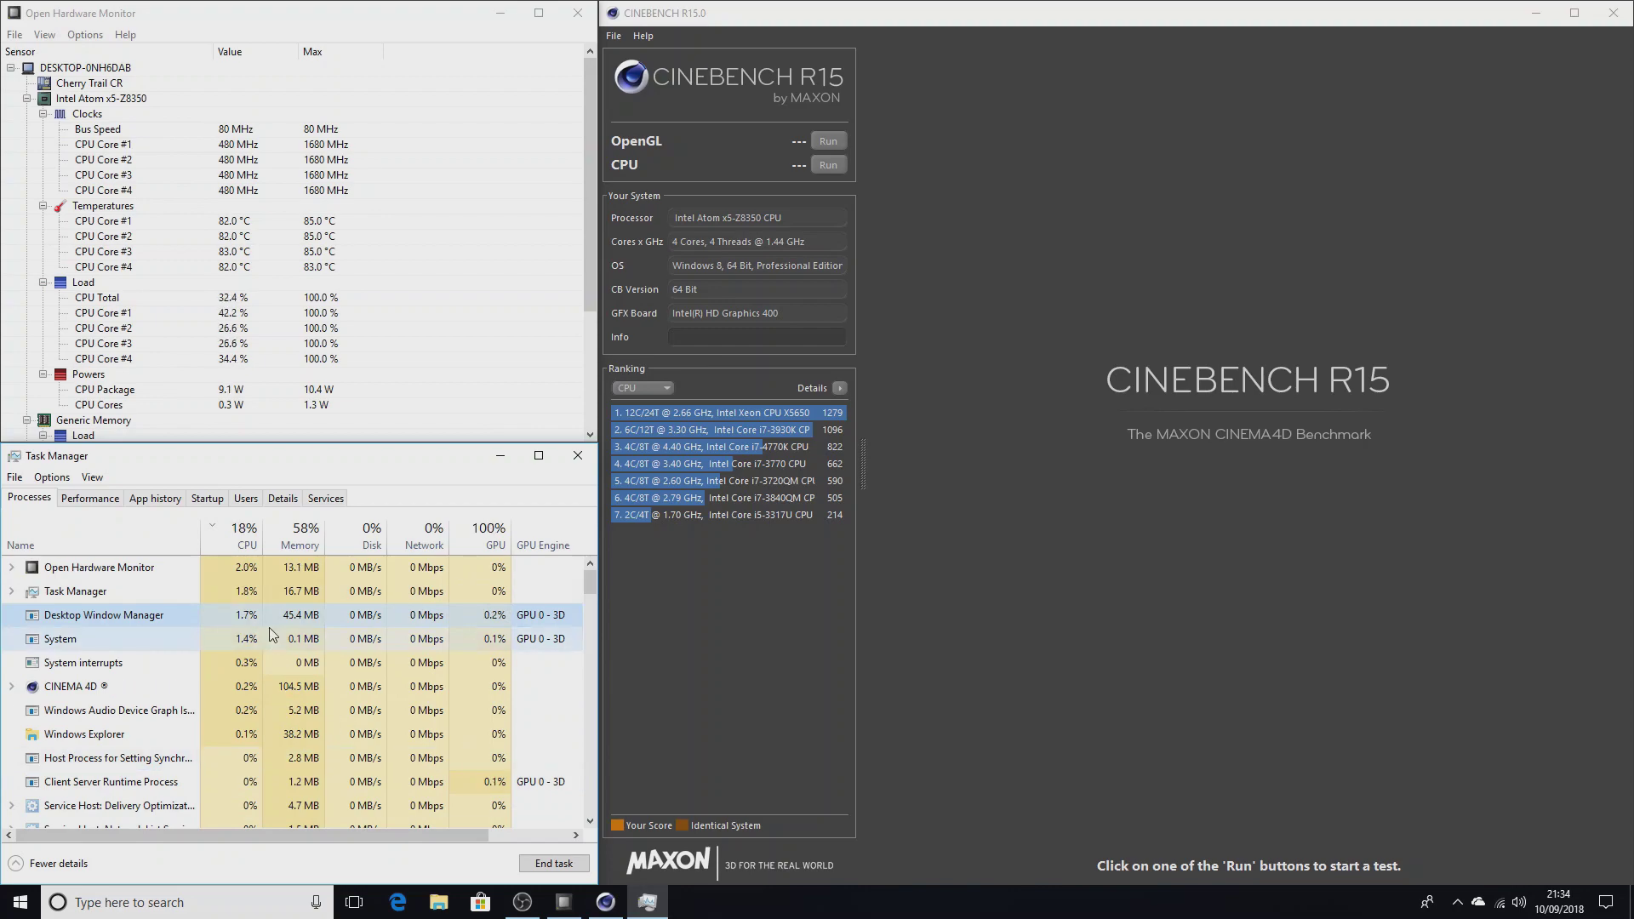
Sort the processes by highest GPU usage and look through the list for what is loading the GPU.
click(489, 538)
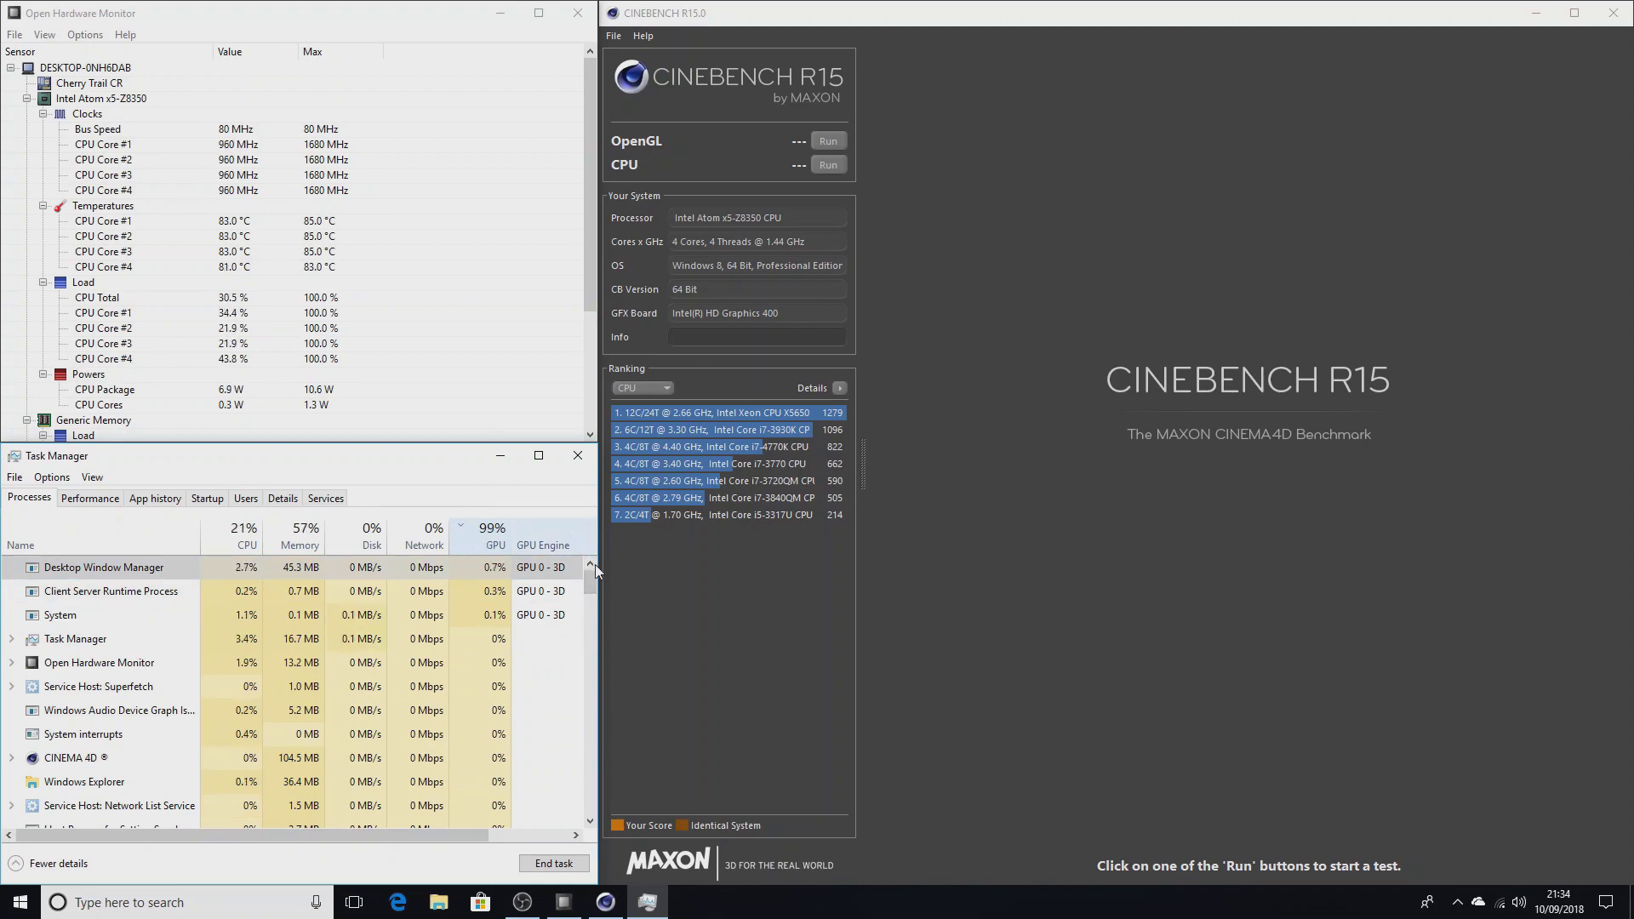
scroll(592, 606, down, 10)
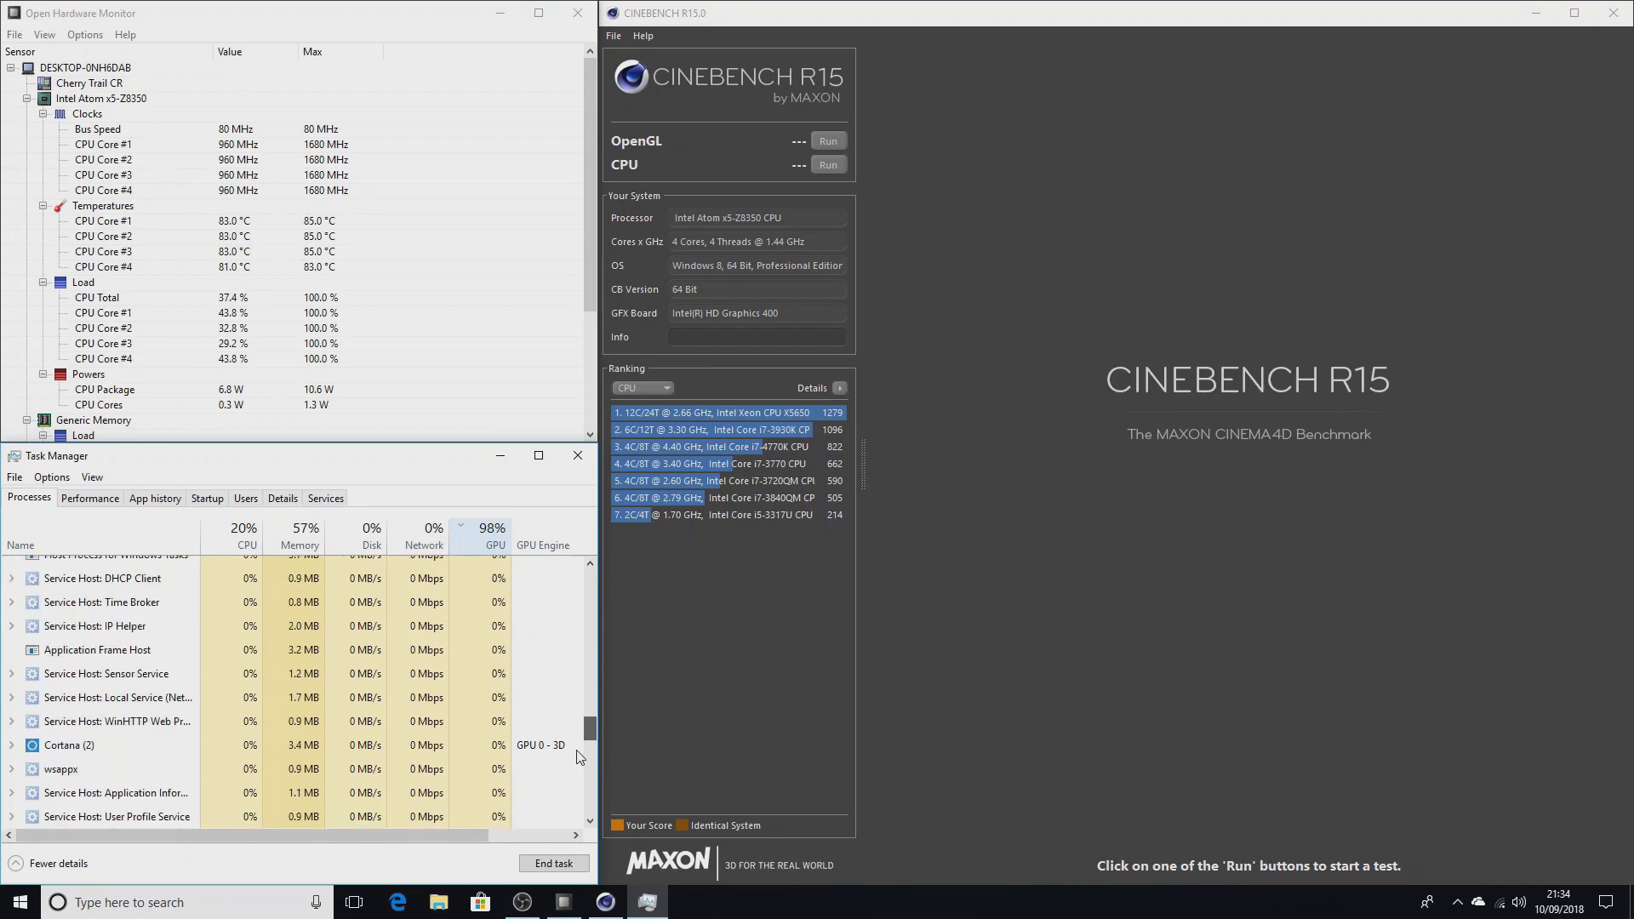
scroll(579, 756, up, 10)
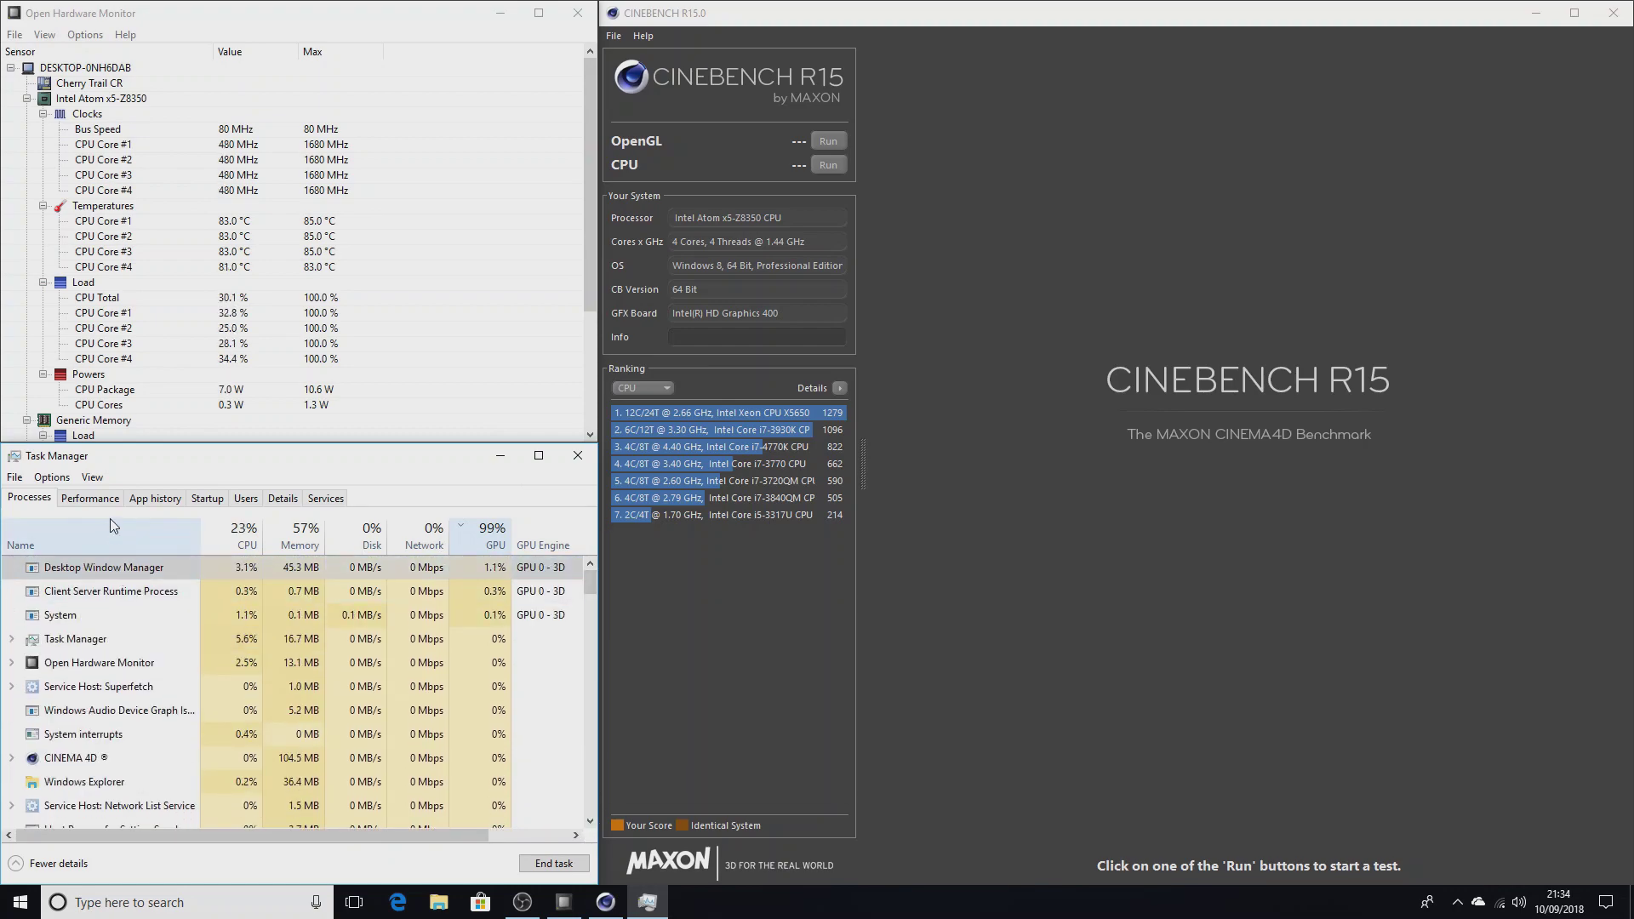
Check the performance graphs for GPU 0, and return to the CPU graphs.
click(94, 498)
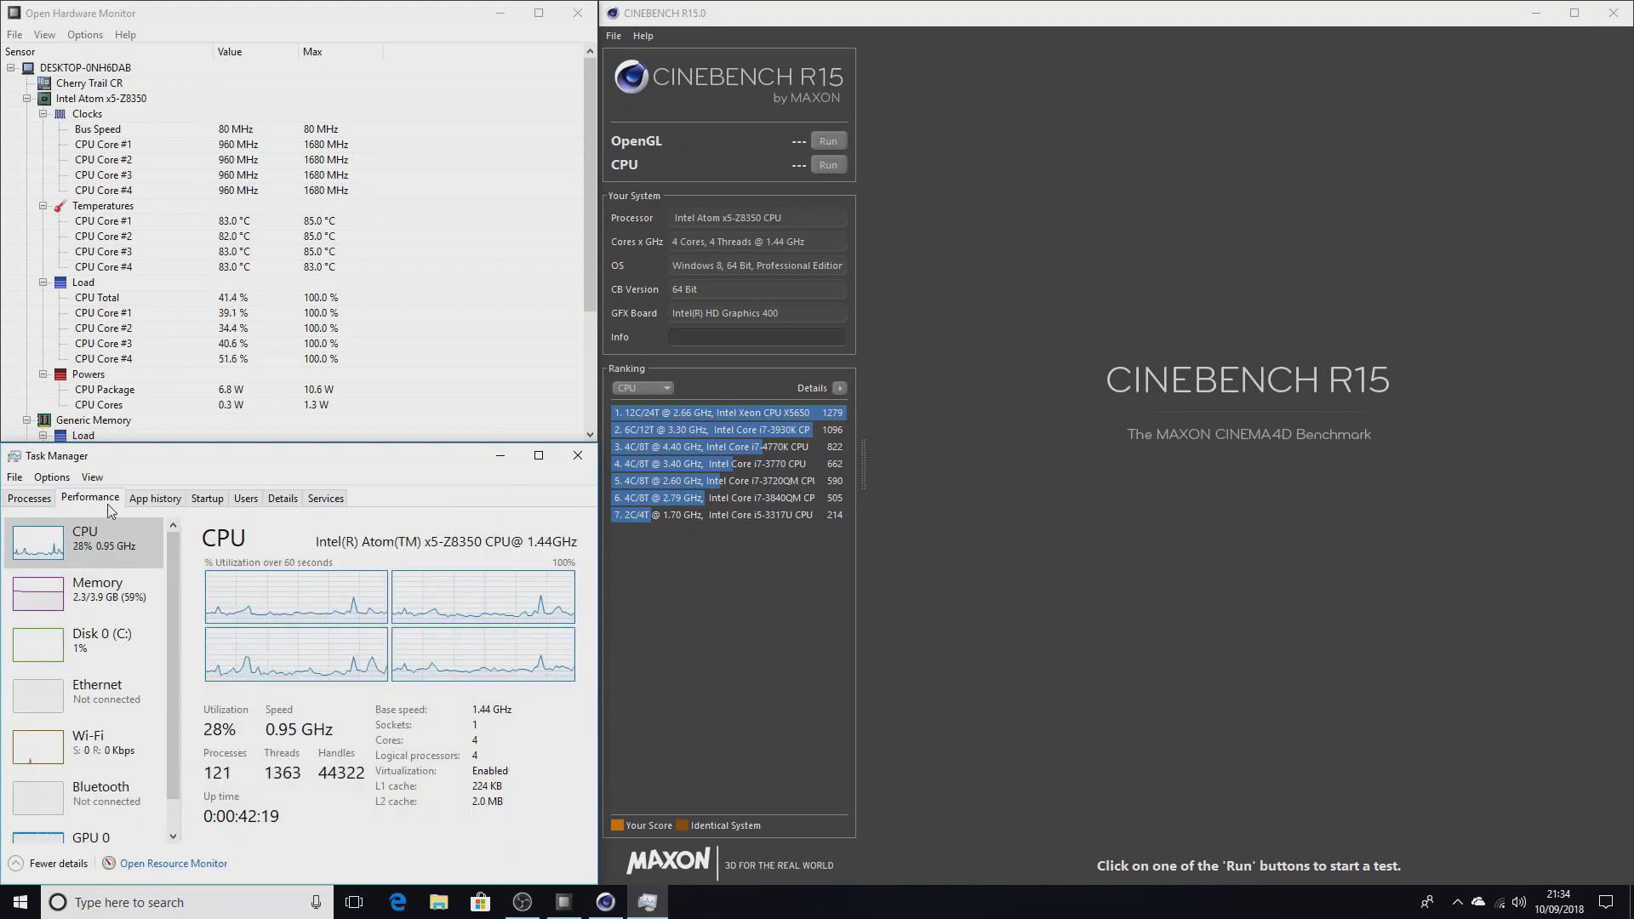
click(91, 838)
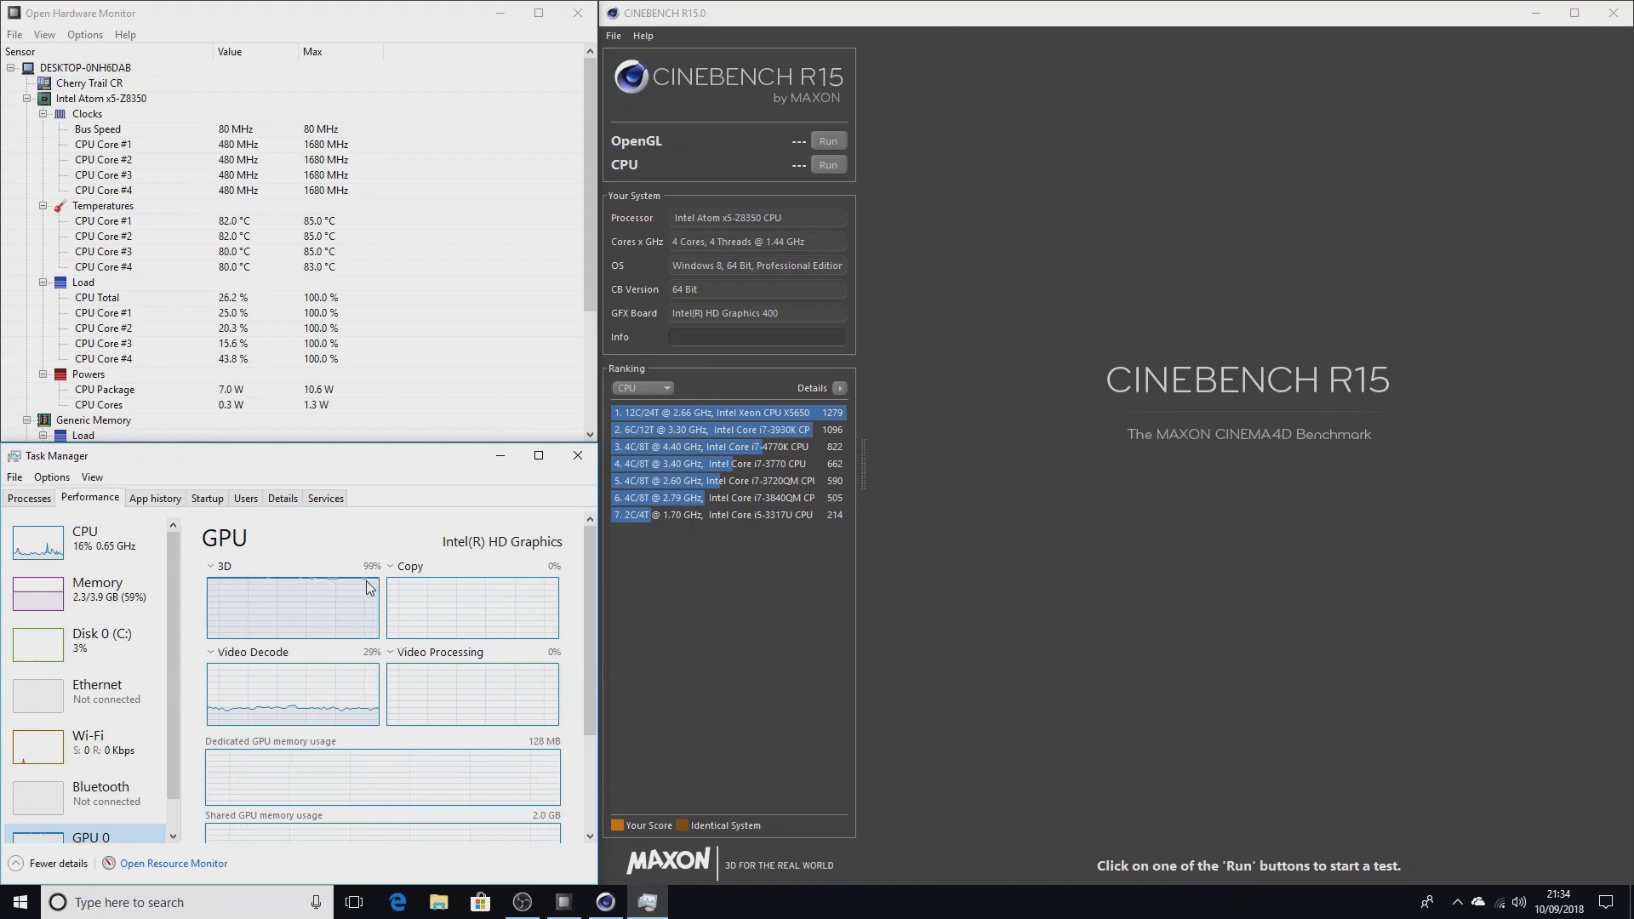
click(129, 552)
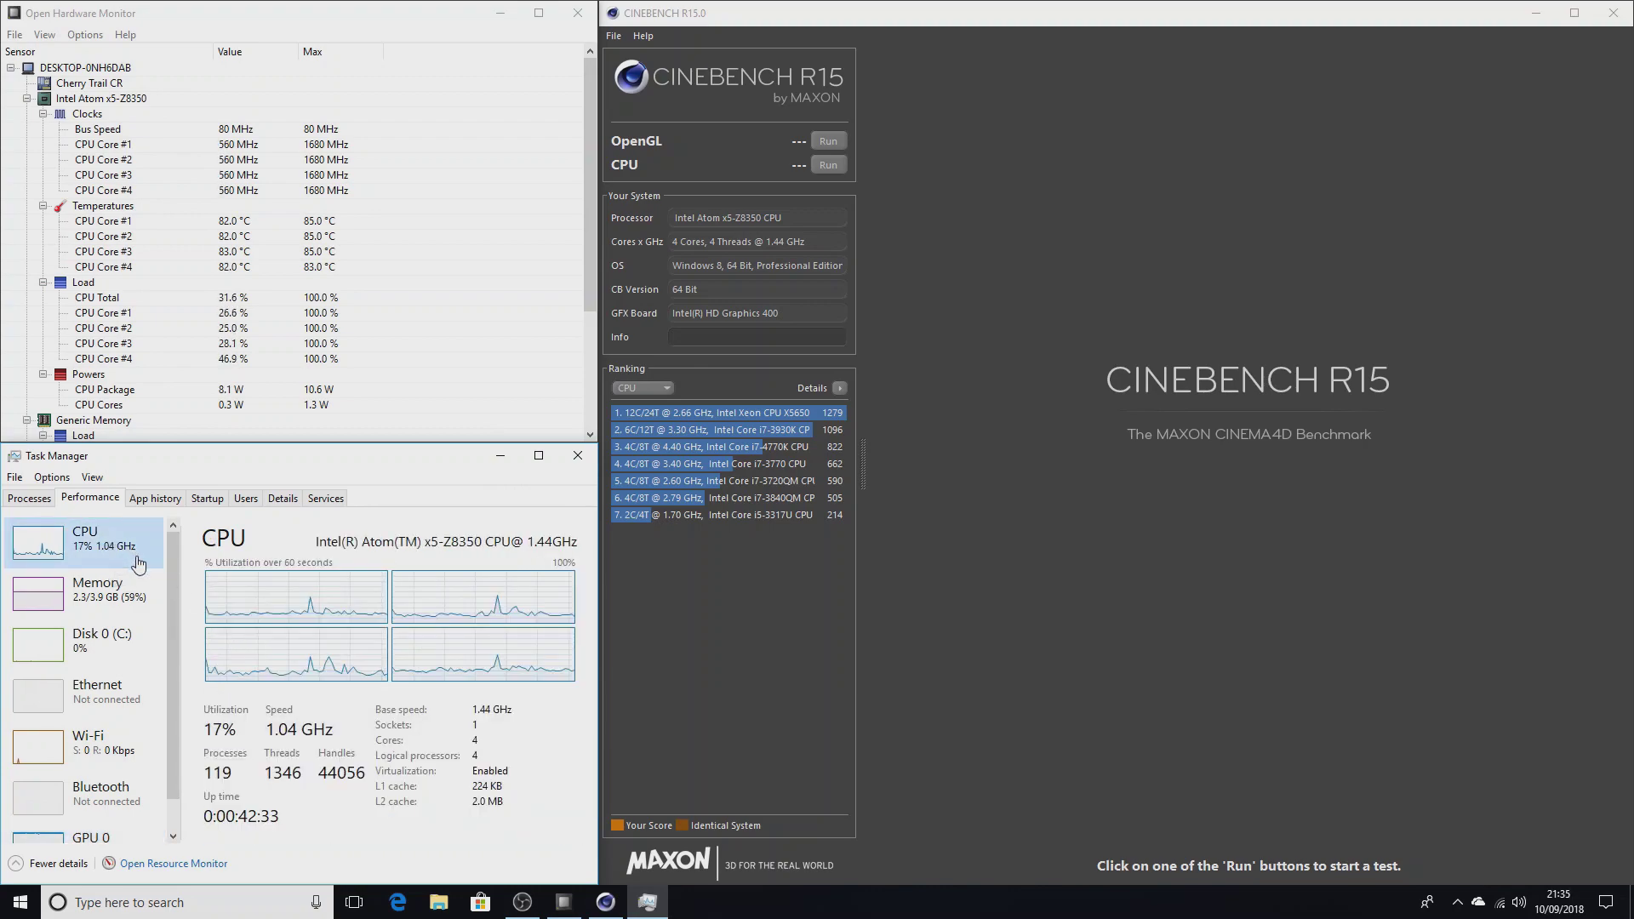